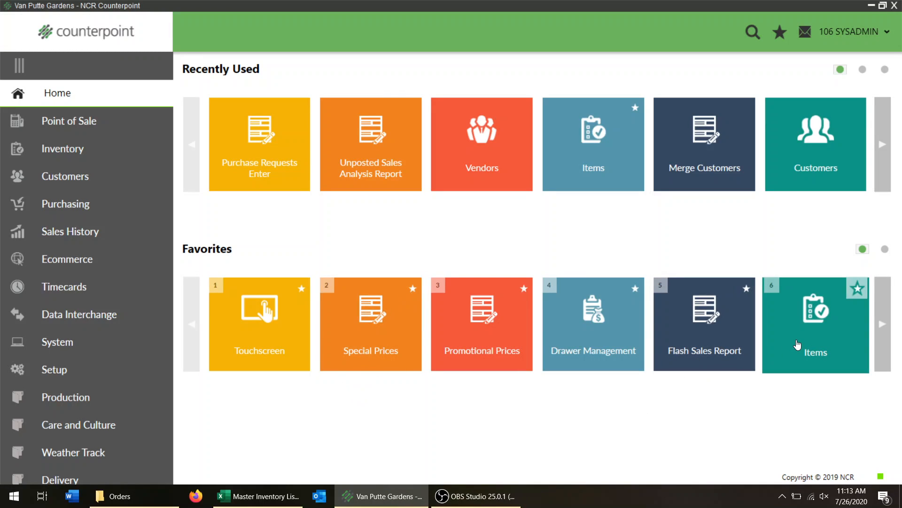
click(78, 152)
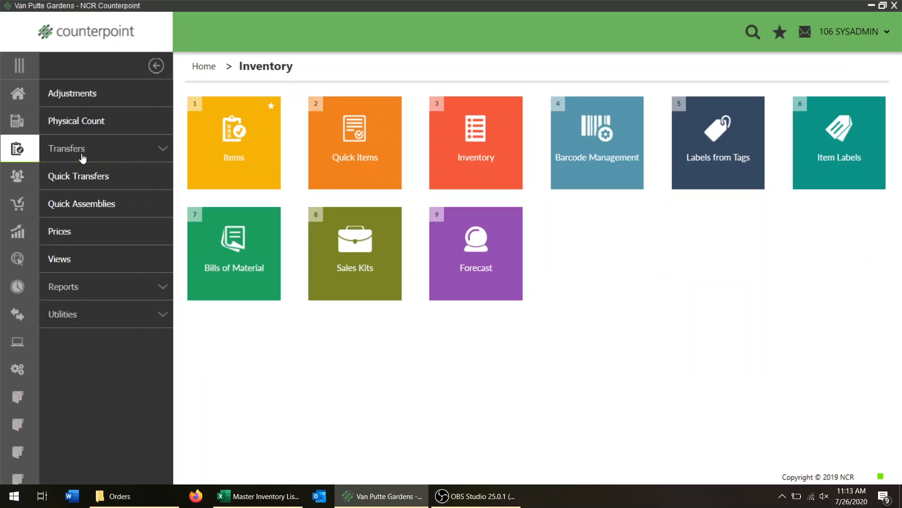
click(214, 132)
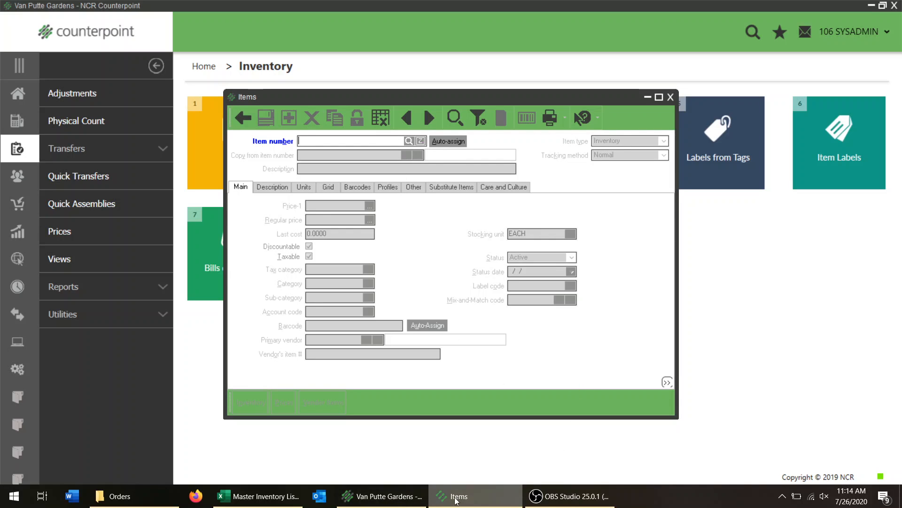
click(253, 500)
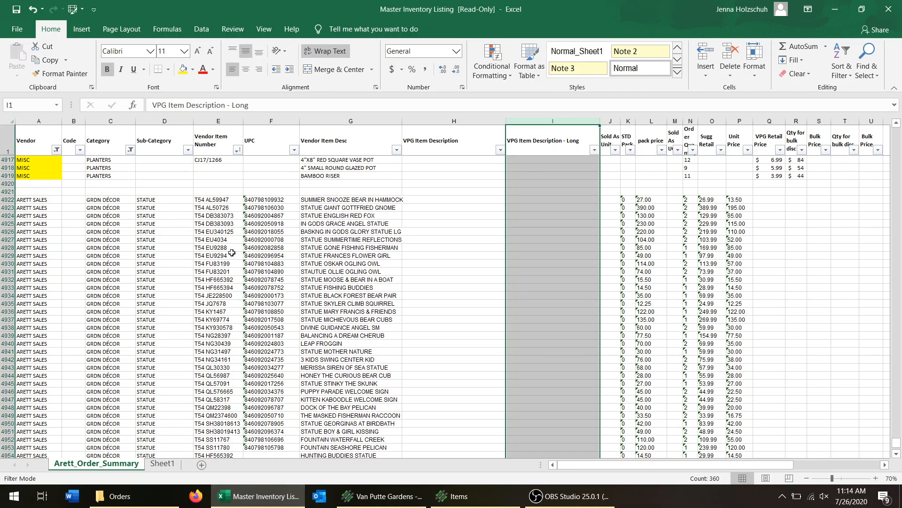
click(280, 200)
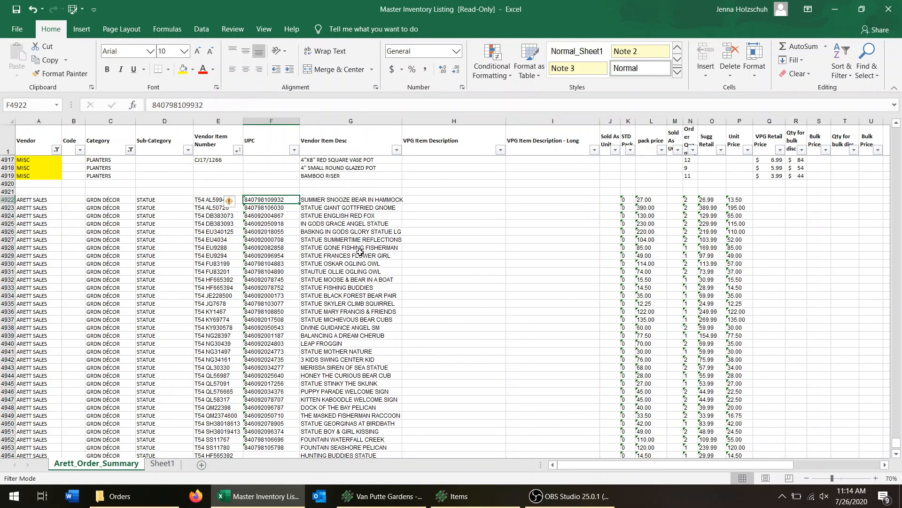
key(ctrl+c)
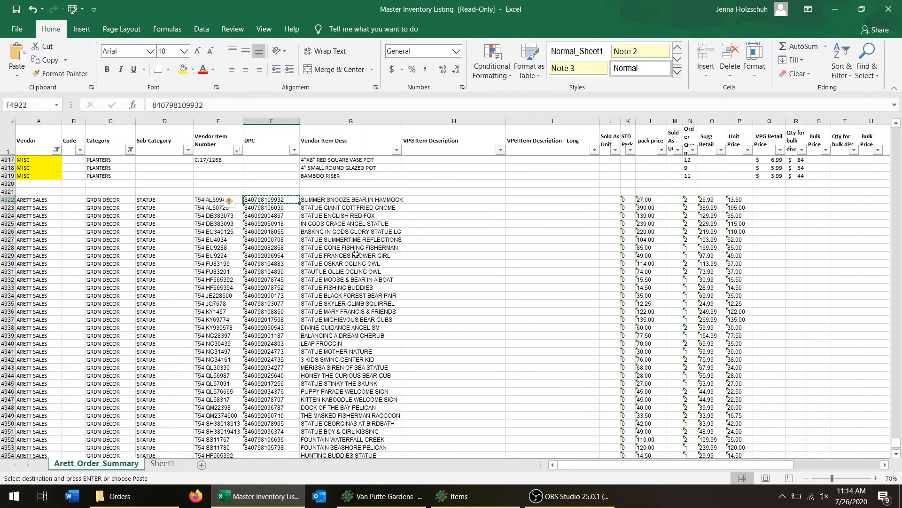
key(alt+Tab)
key(ctrl+v)
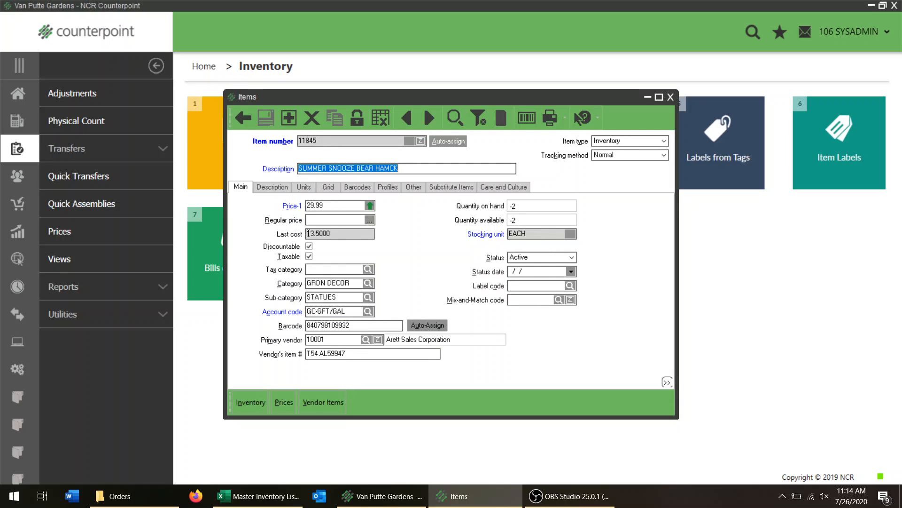
key(alt+Tab)
key(alt+Tab)
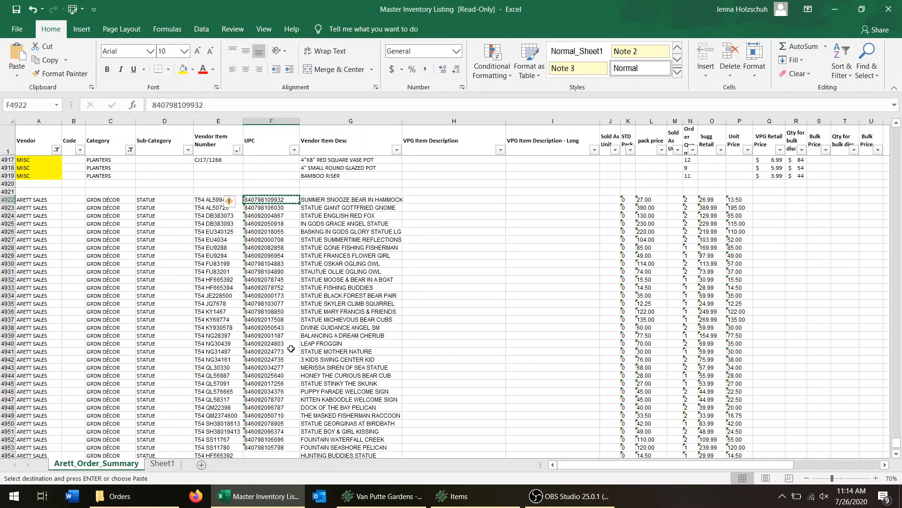
click(266, 328)
key(ctrl+c)
key(alt+Tab)
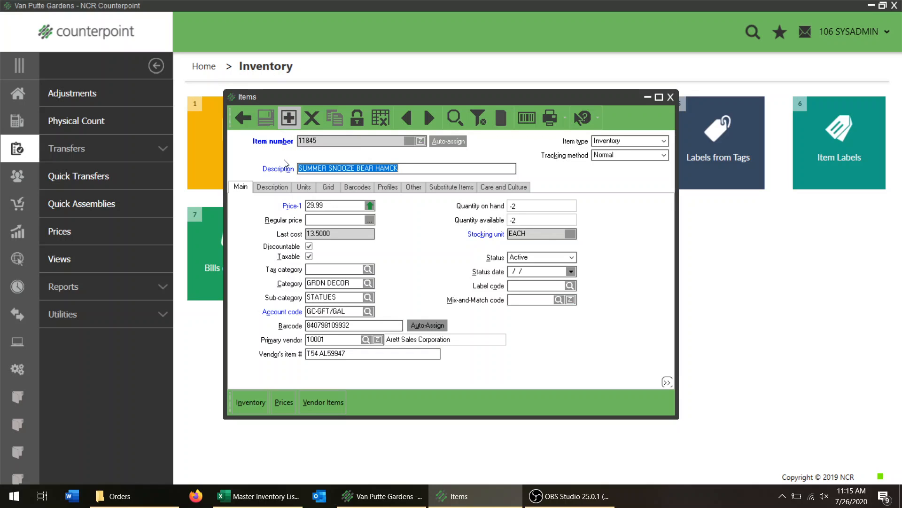
click(244, 119)
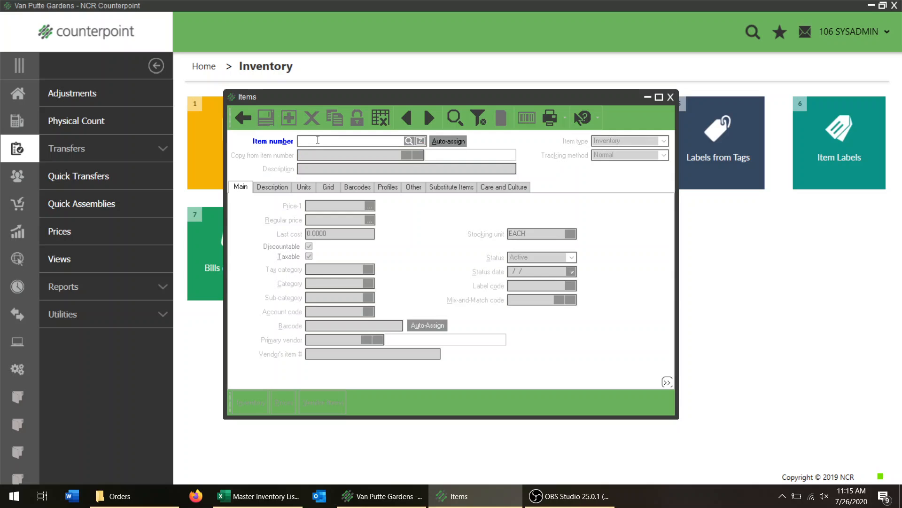
text(846092050543)
key(Tab)
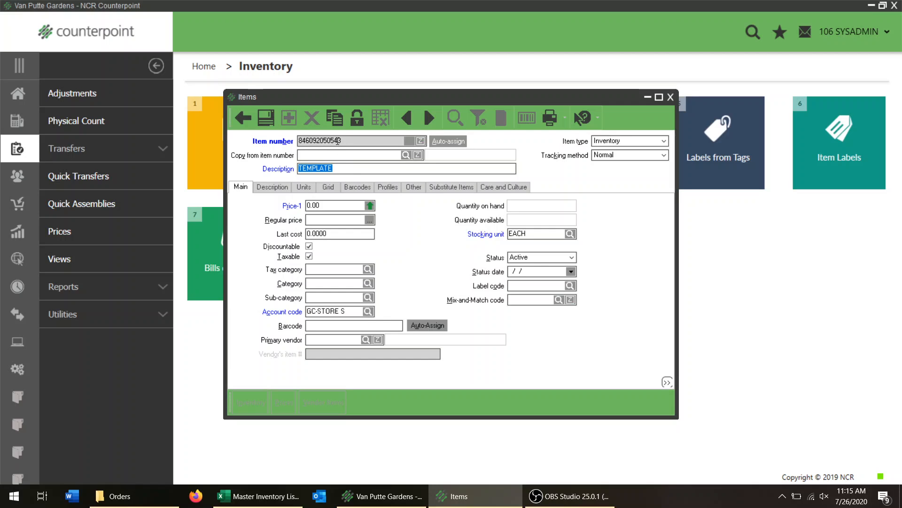
Cancel inserting the item numbered with the UPC and start a new item with an auto-assigned item number.
click(349, 141)
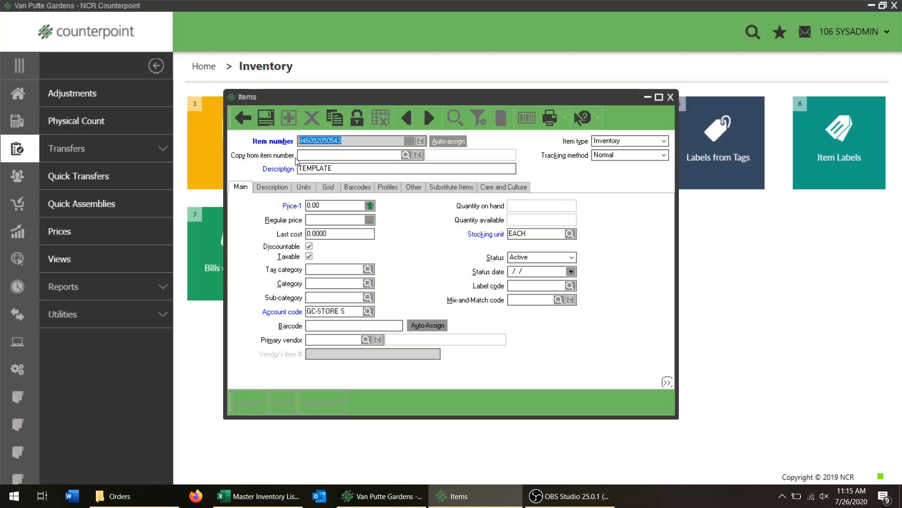
click(349, 166)
click(371, 144)
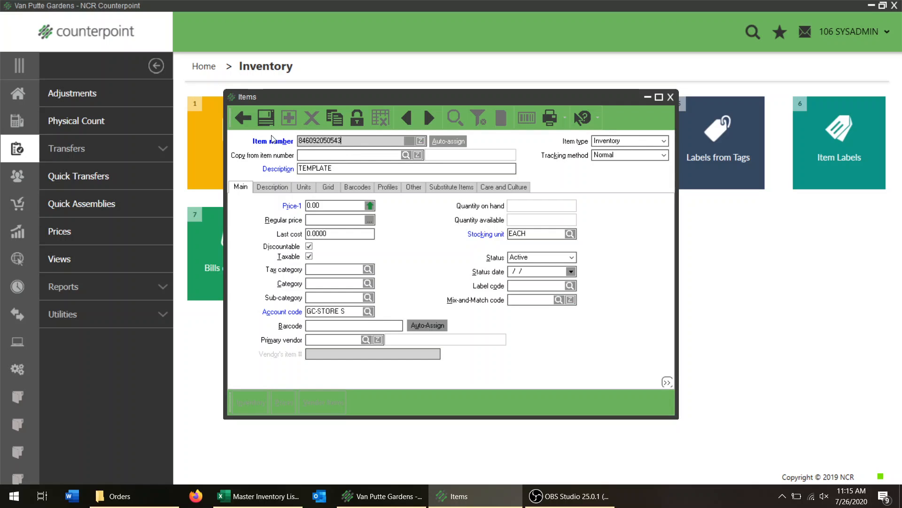
click(242, 118)
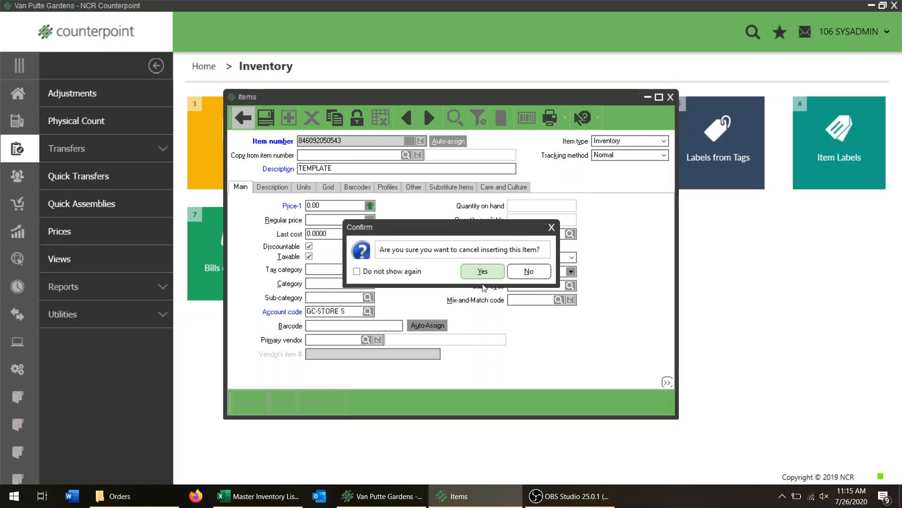
click(525, 270)
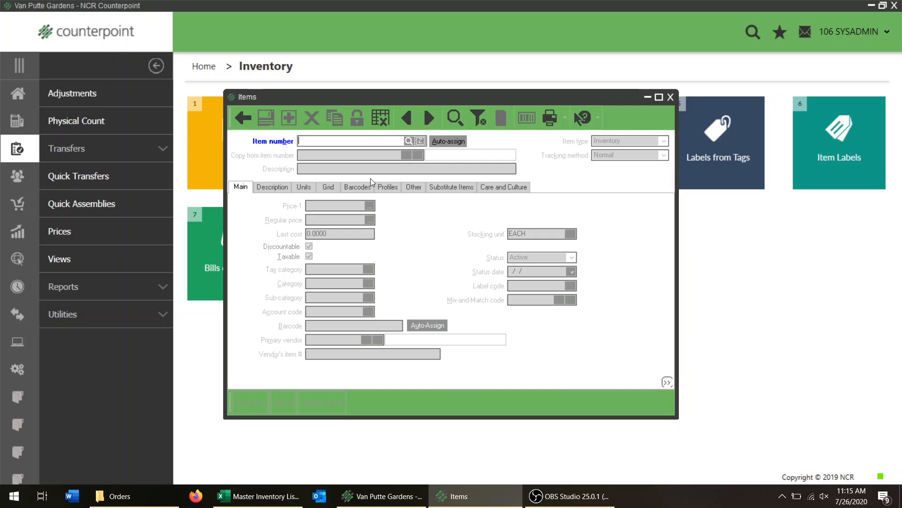
click(450, 141)
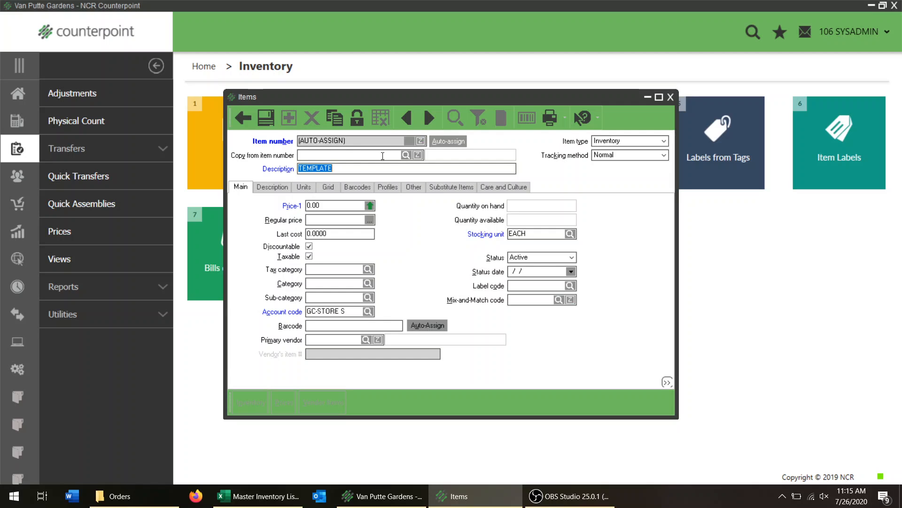
Set the new item's description to DIVINE GUIDANCE ANGEL SM, copied from the vendor item description in the Master Inventory Listing.
key(alt+Tab)
key(alt+Tab)
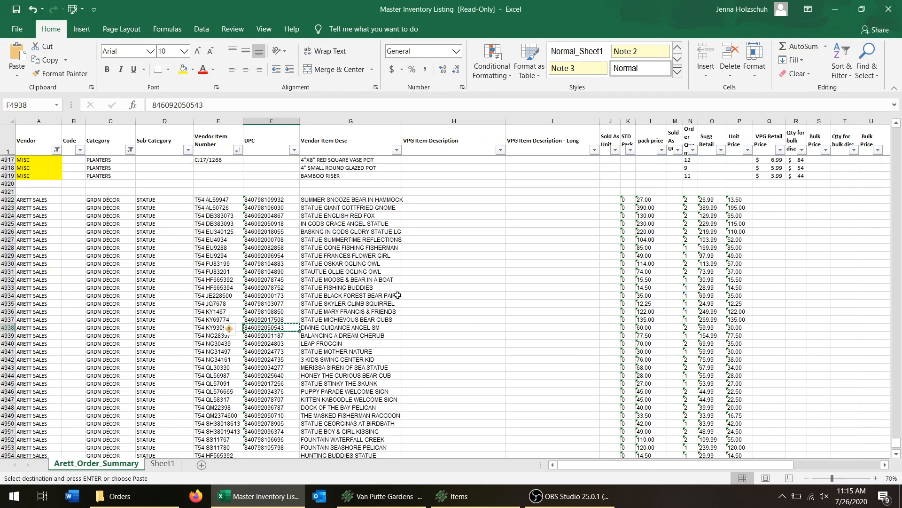
click(345, 328)
key(ctrl+c)
key(alt+Tab)
key(ctrl+v)
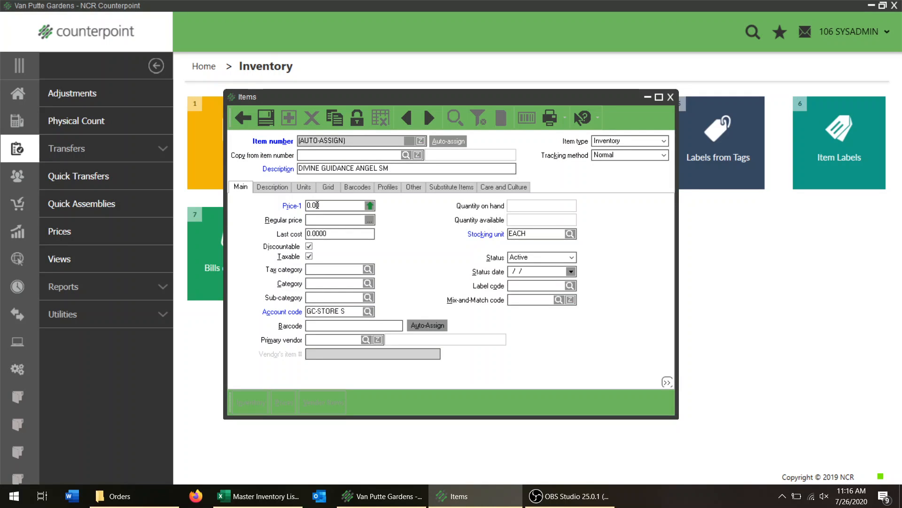
Set the item type to Inventory and the tracking method to Normal.
key(Tab)
key(Tab)
key(Tab)
click(648, 140)
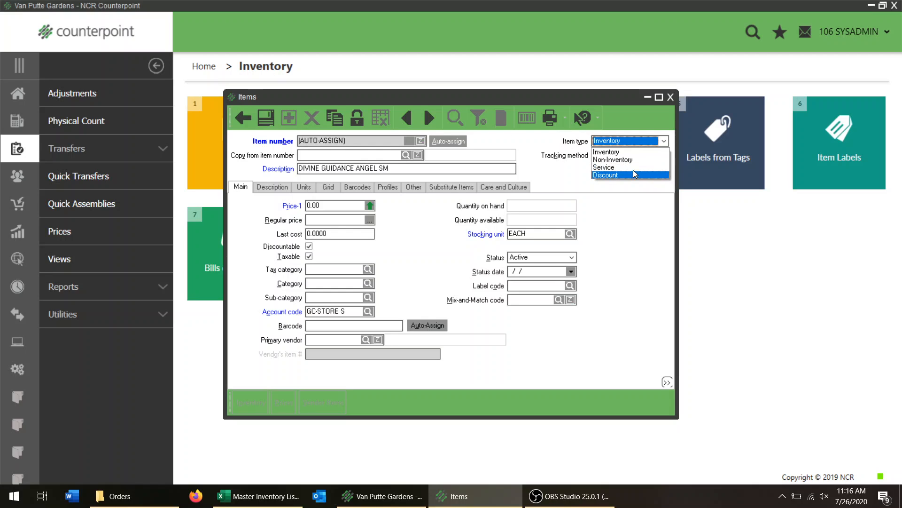
click(604, 152)
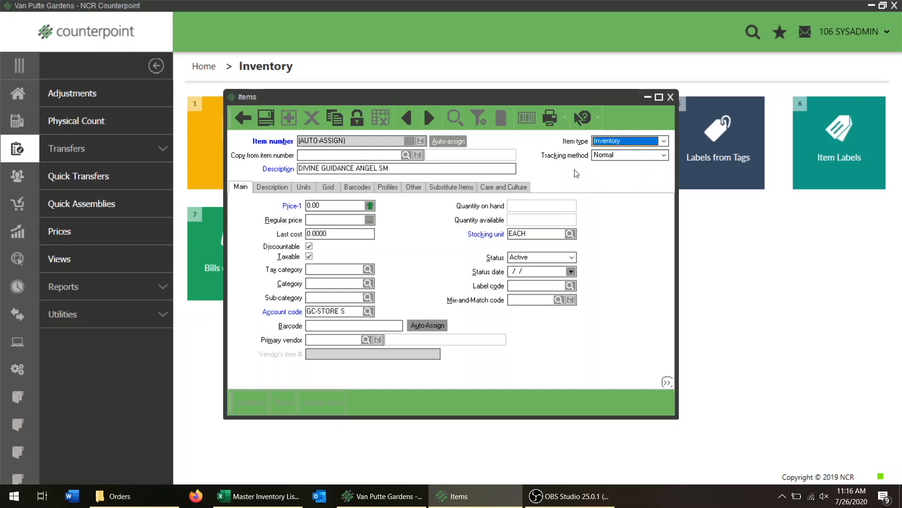
click(605, 158)
click(606, 162)
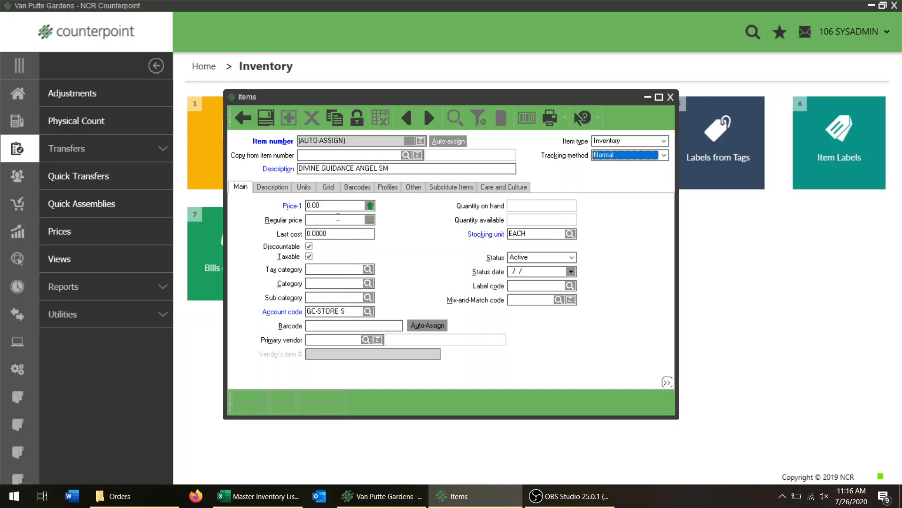
Switch to the Master Inventory Listing and check the unit and retail price columns for Divine Guidance Angel SM.
click(330, 207)
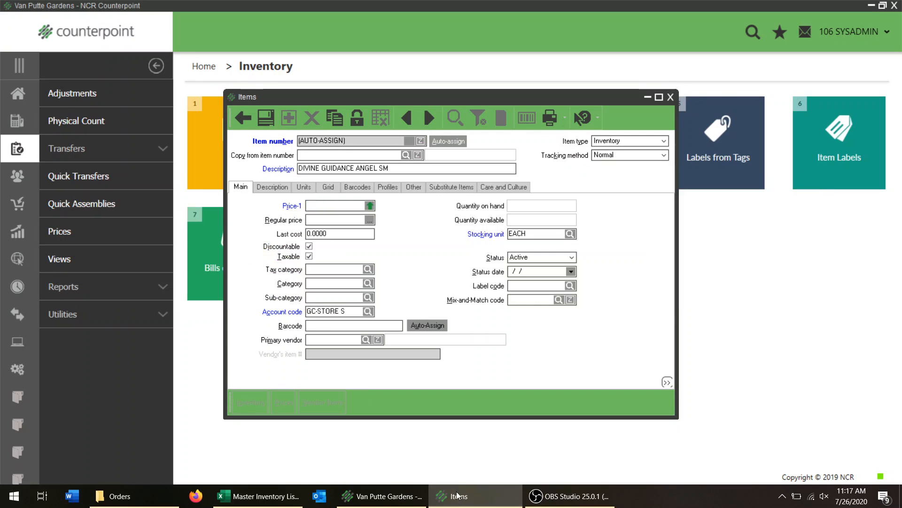
key(alt+Tab)
key(alt+Tab)
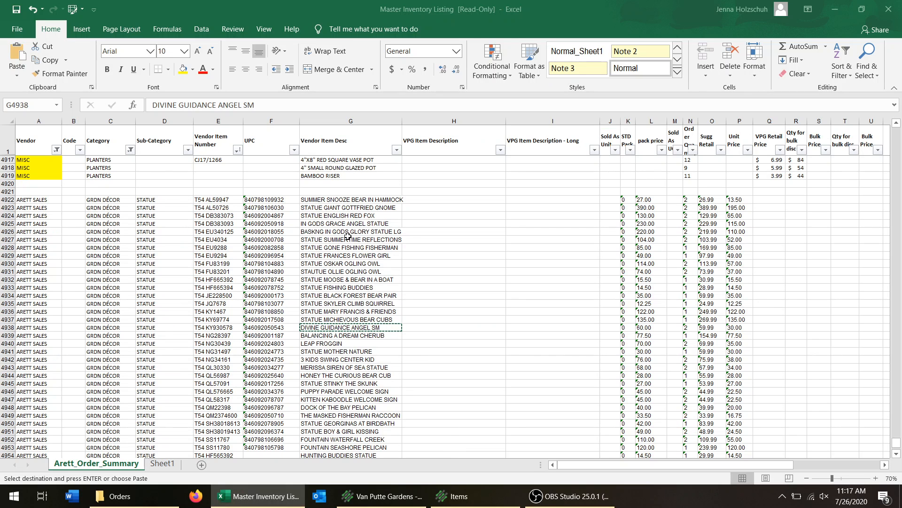
key(Right)
key(Right)
key(Right)
key(Right)
key(Right)
key(Right)
key(Right)
key(Right)
key(Right)
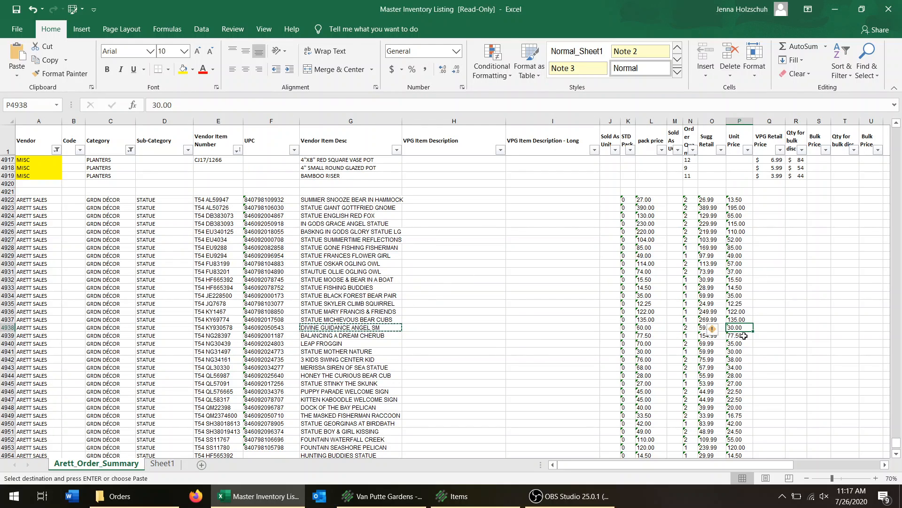
click(765, 329)
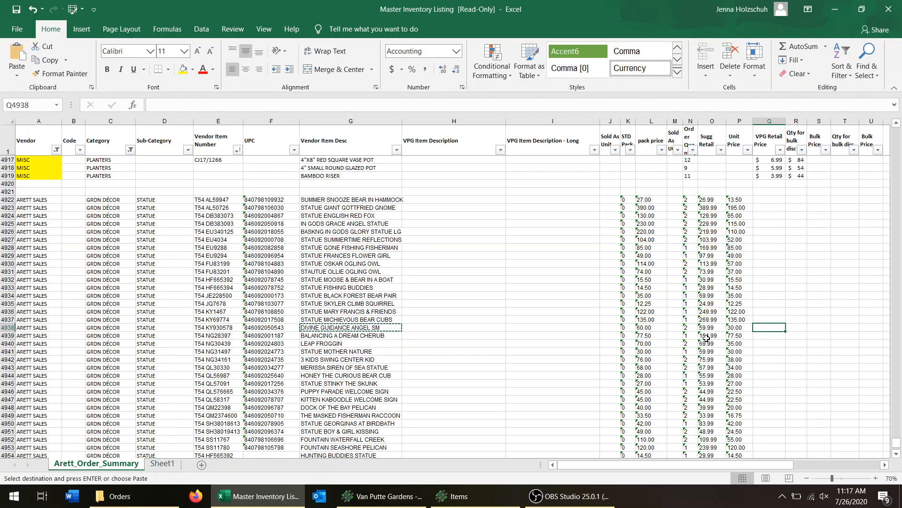
Open Calculator and compute the retail price as 30 × 2 × 1.13.
click(15, 496)
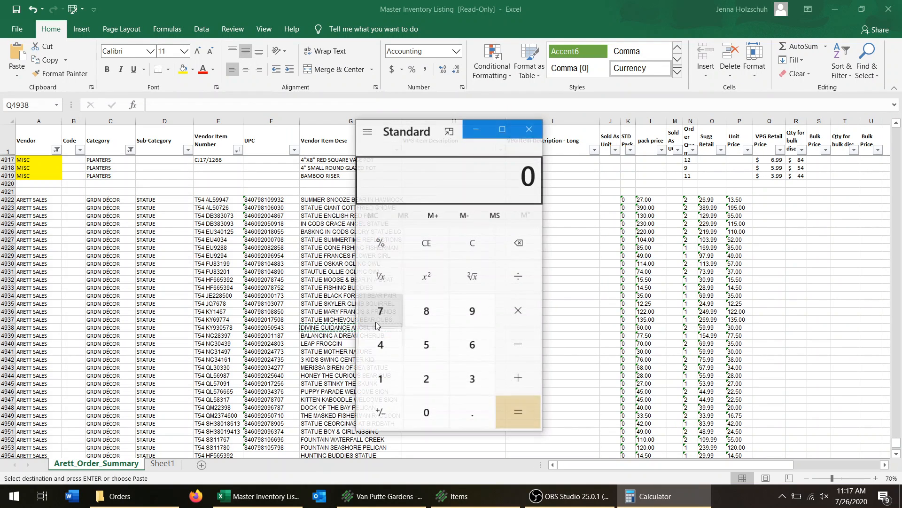
text(30*2*1.13)
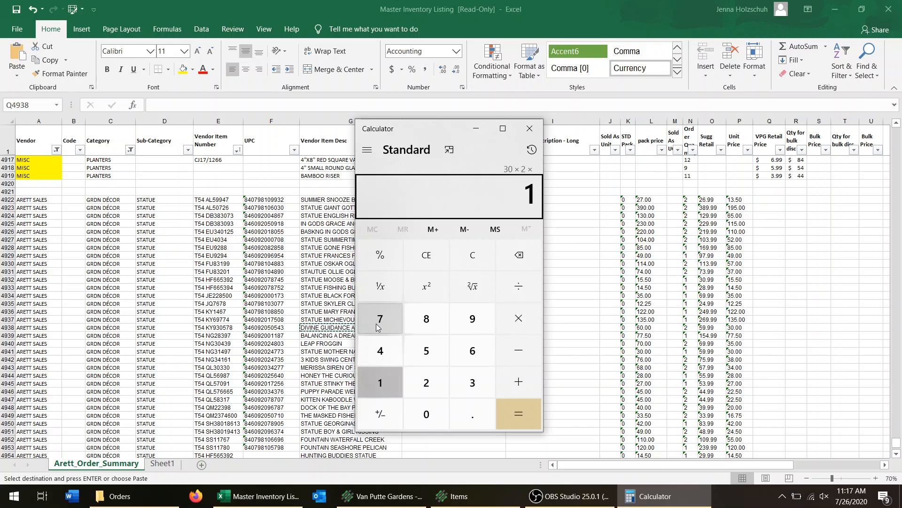
key(Return)
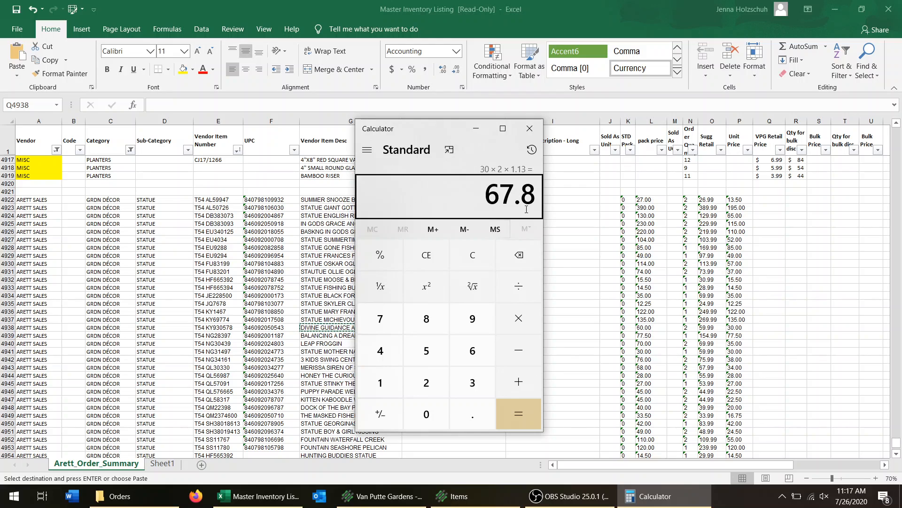
Return to the new item in Counterpoint and set its Price-1 to 67.99.
key(alt+Tab)
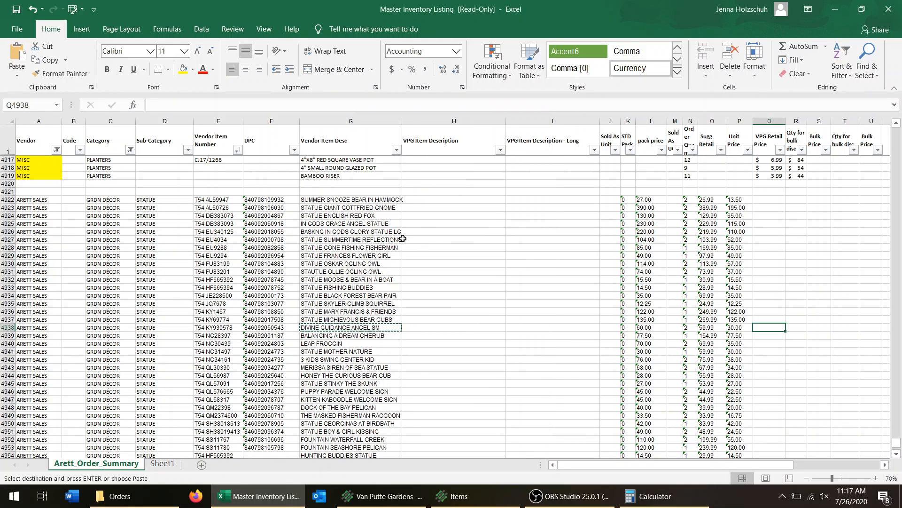
key(alt+Tab+Tab)
text(67.99)
key(Tab)
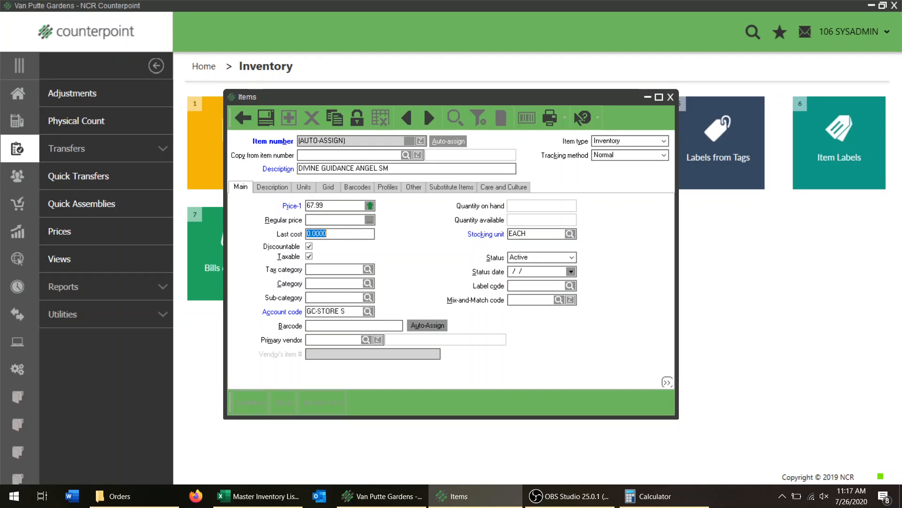
Set the item's last cost to 30.00, copied from its unit price in the Master Inventory Listing.
key(alt+Tab+Tab)
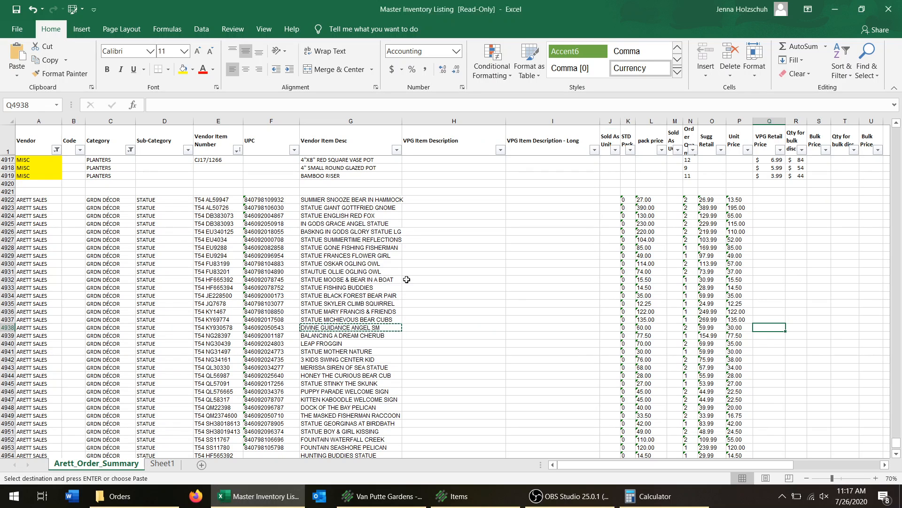
click(741, 329)
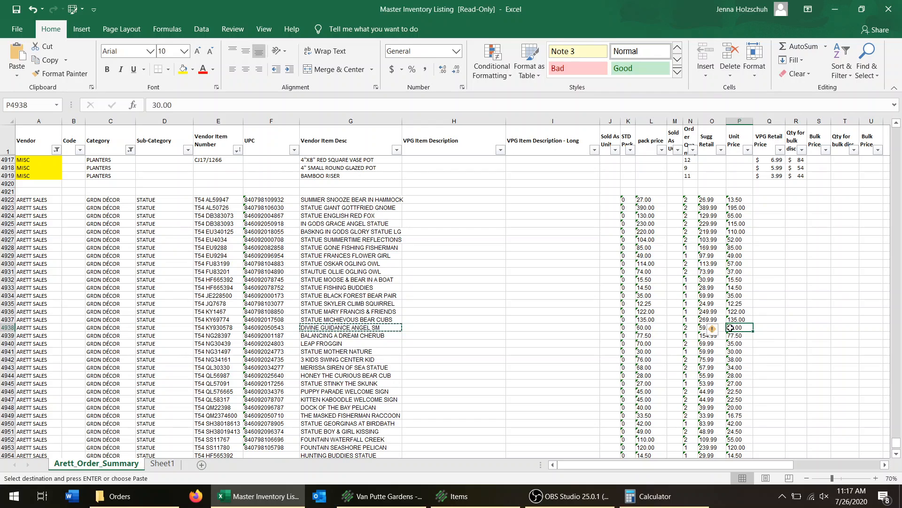
key(ctrl+c)
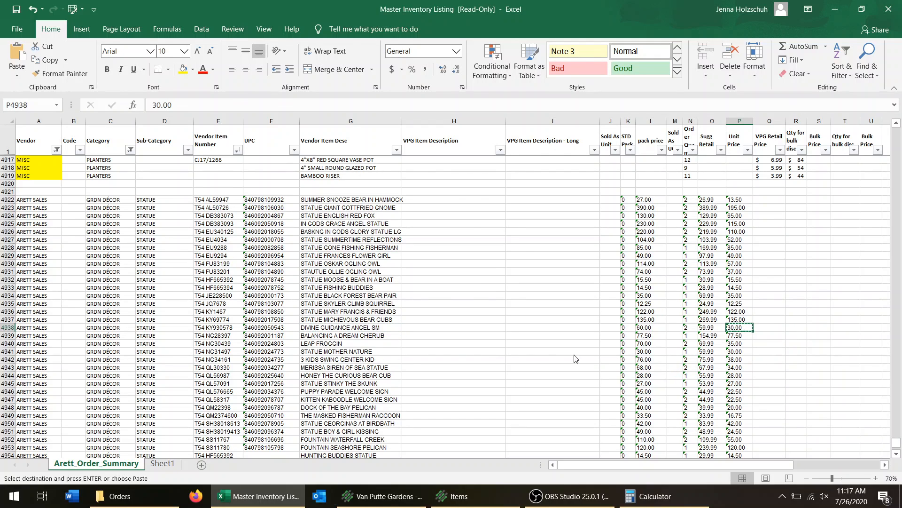
key(alt+Tab)
key(ctrl+v)
key(Tab)
key(Tab)
key(Tab)
key(Tab)
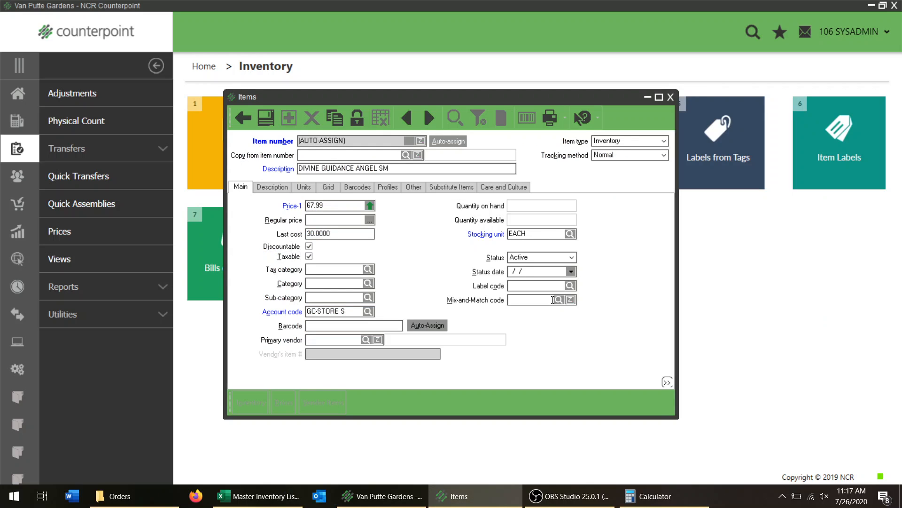
click(309, 246)
click(309, 255)
click(308, 245)
click(309, 247)
click(309, 256)
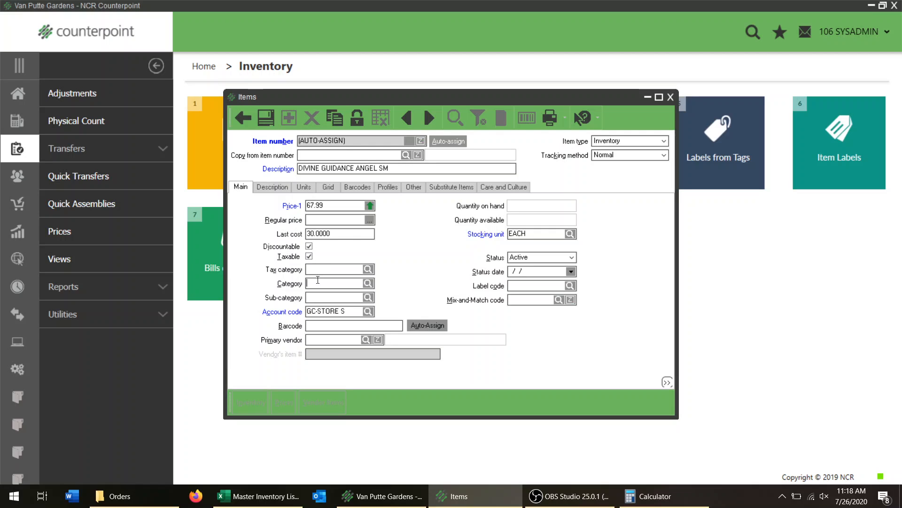
click(342, 269)
Set the new item's category to GRDN DECOR.
click(368, 284)
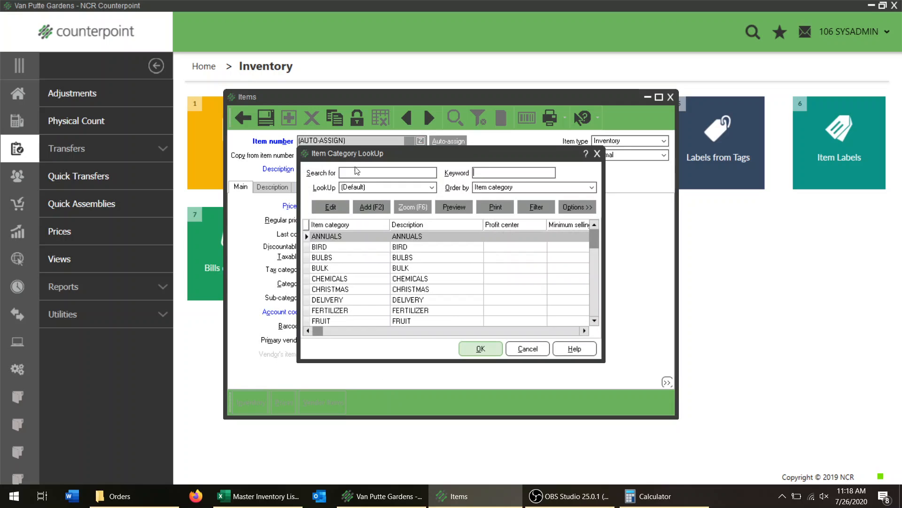
drag(354, 159, 462, 185)
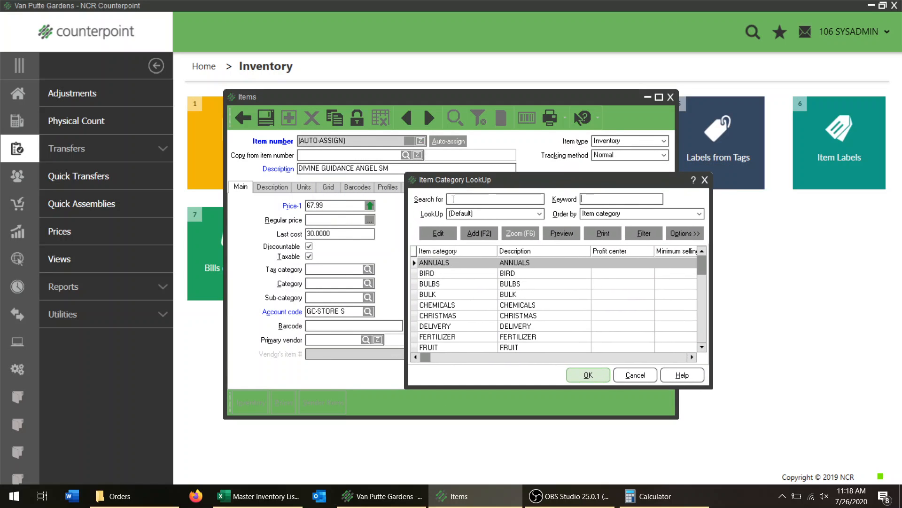
click(460, 326)
scroll(459, 325, down, 10)
click(460, 326)
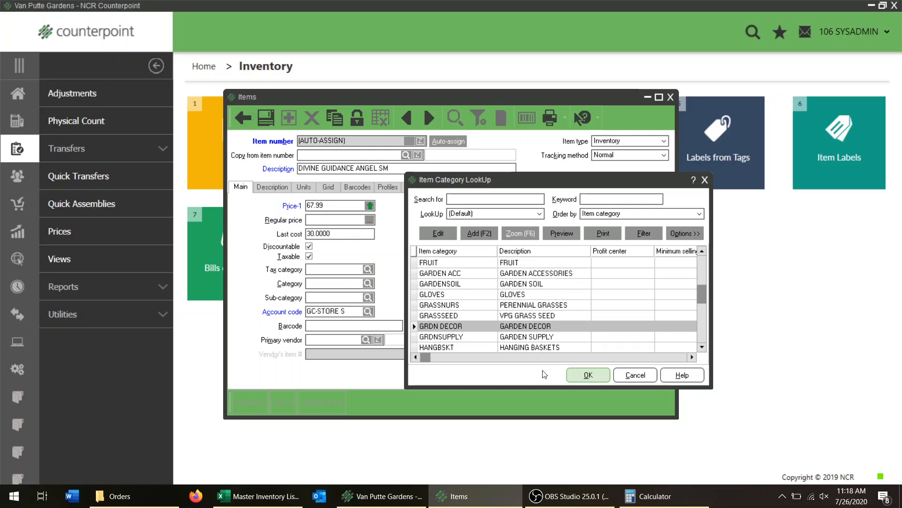
click(588, 374)
Look up sub-categories with the keyword STAT and assign STATUES to the item.
click(369, 298)
text(STAT)
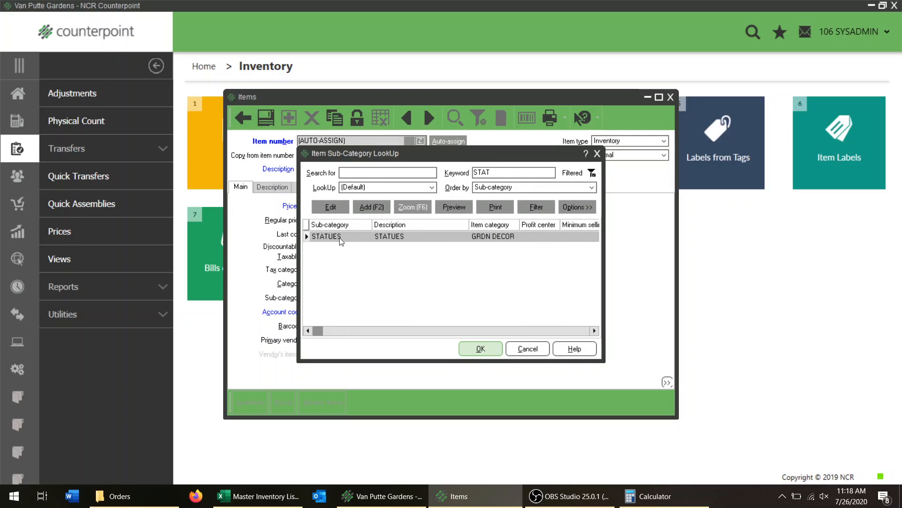
click(479, 351)
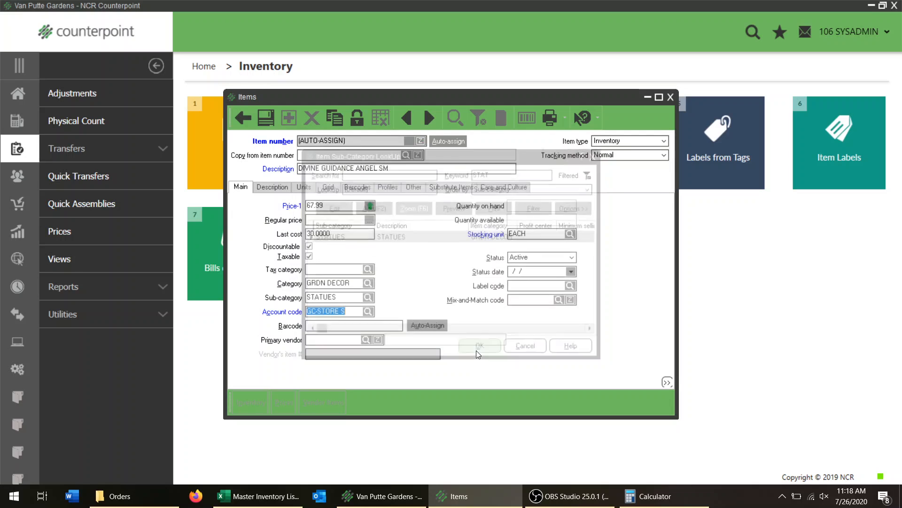
Set the item's account code to GC-GFT/GAL, Gift/Gallery Shop Sales.
click(368, 311)
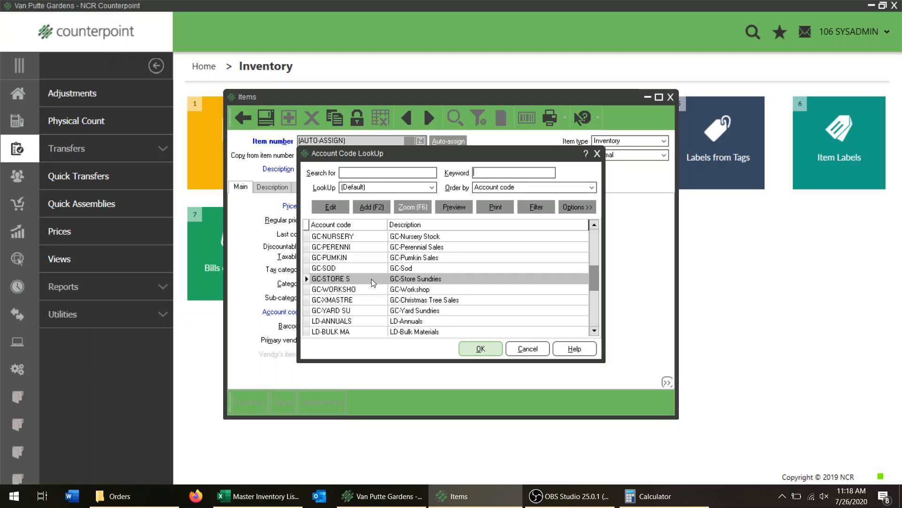
click(394, 257)
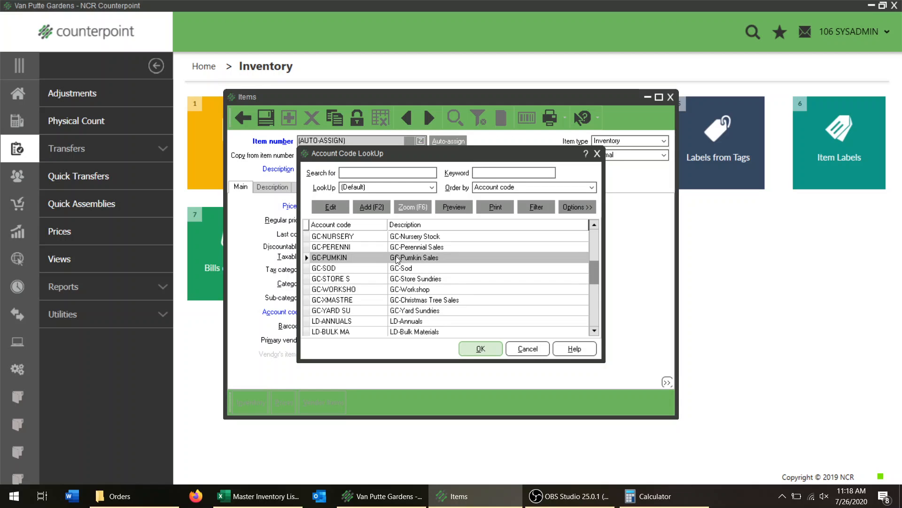
scroll(396, 324, down, 3)
scroll(393, 325, down, 11)
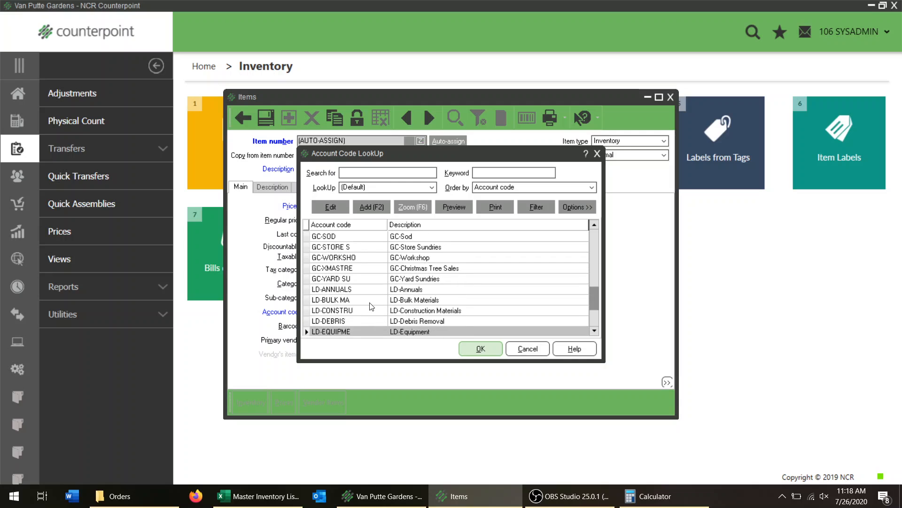
scroll(372, 306, up, 14)
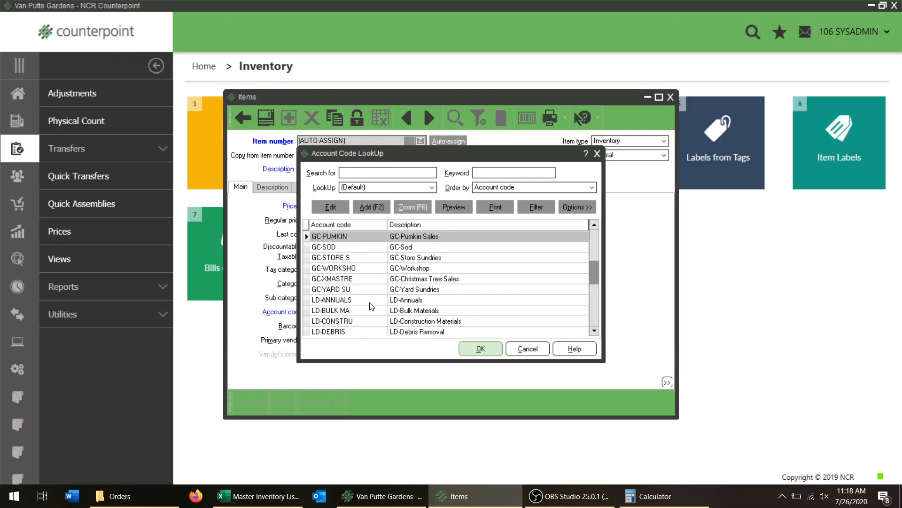
scroll(371, 306, up, 11)
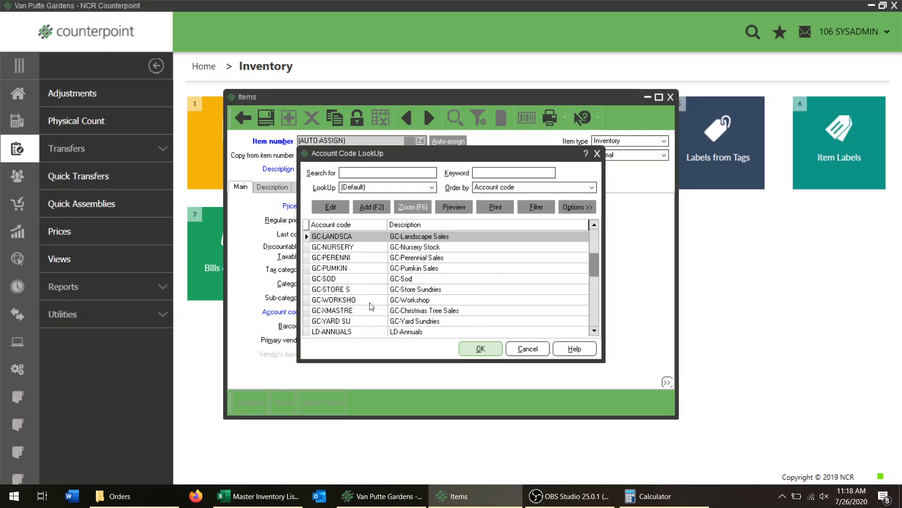
click(330, 278)
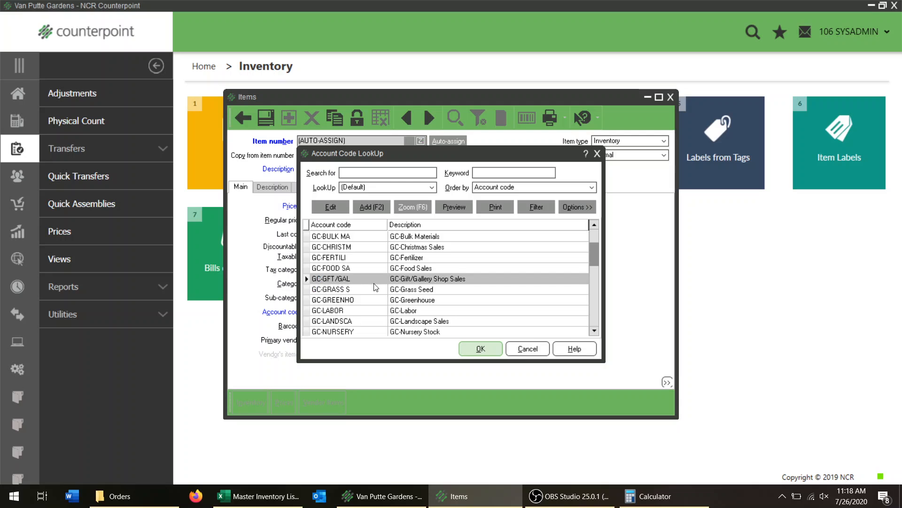
click(481, 348)
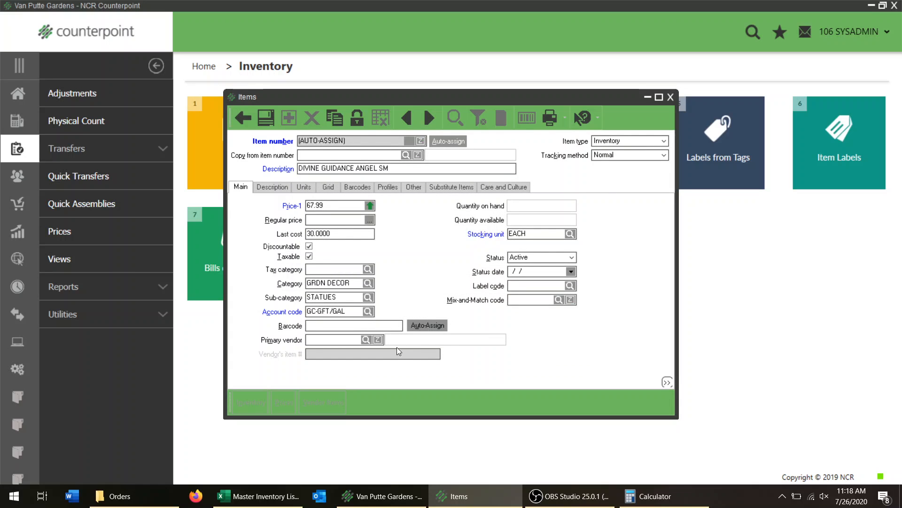
key(alt+Tab)
key(Tab)
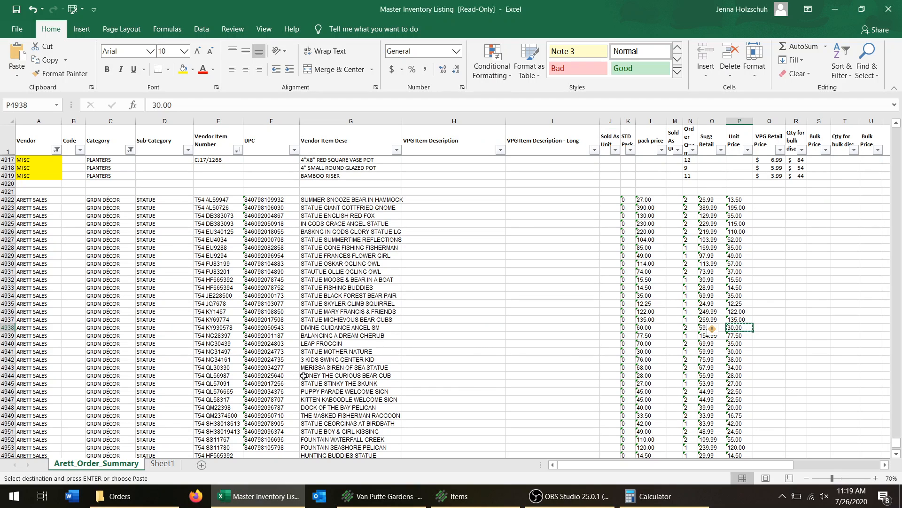
click(371, 328)
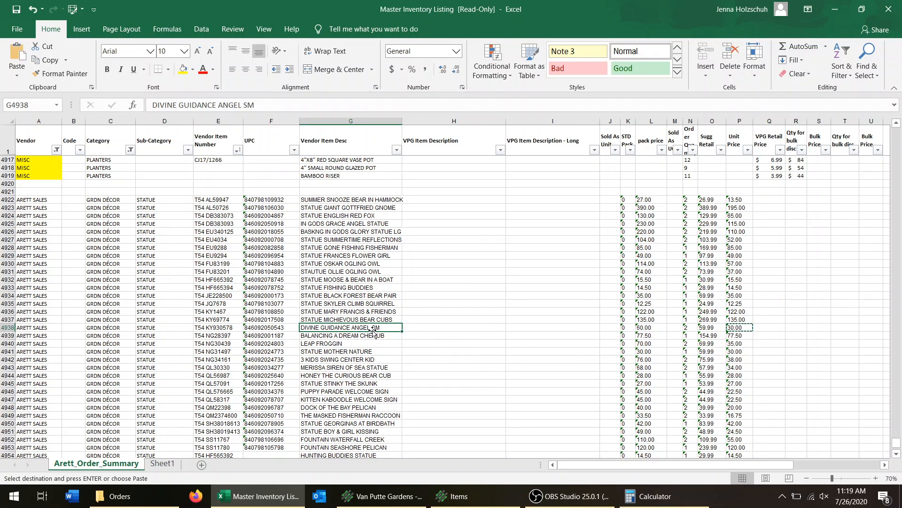
key(Left)
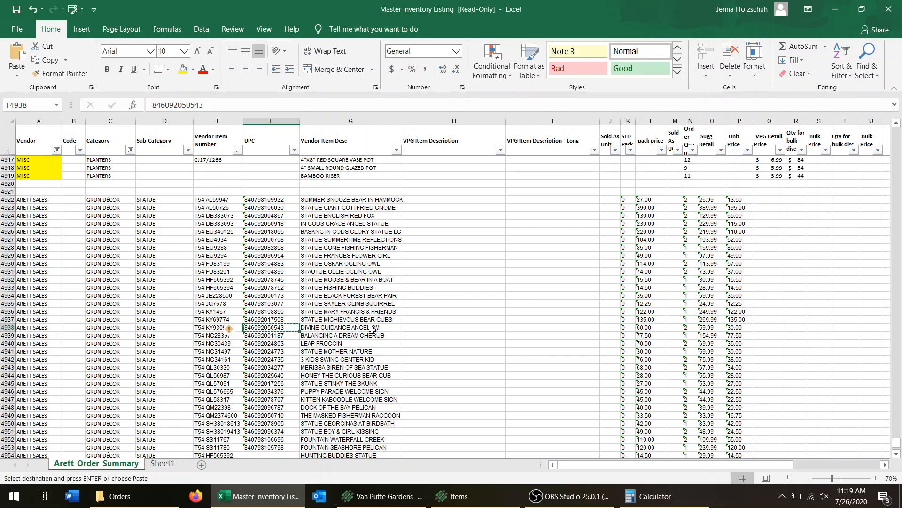
key(alt+Tab)
key(ctrl+v)
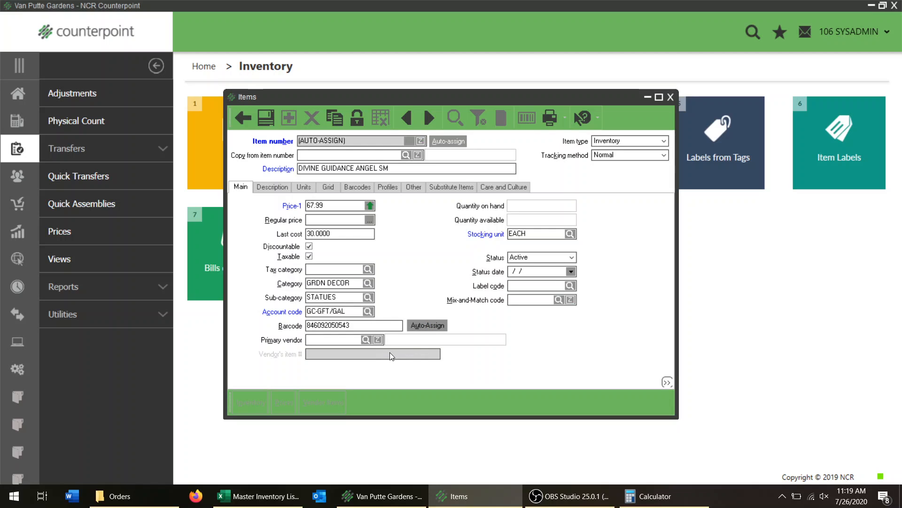
Set the primary vendor to 10001 and check it against Arett Sales Corporation in the vendor lookup.
key(Tab)
text(10001)
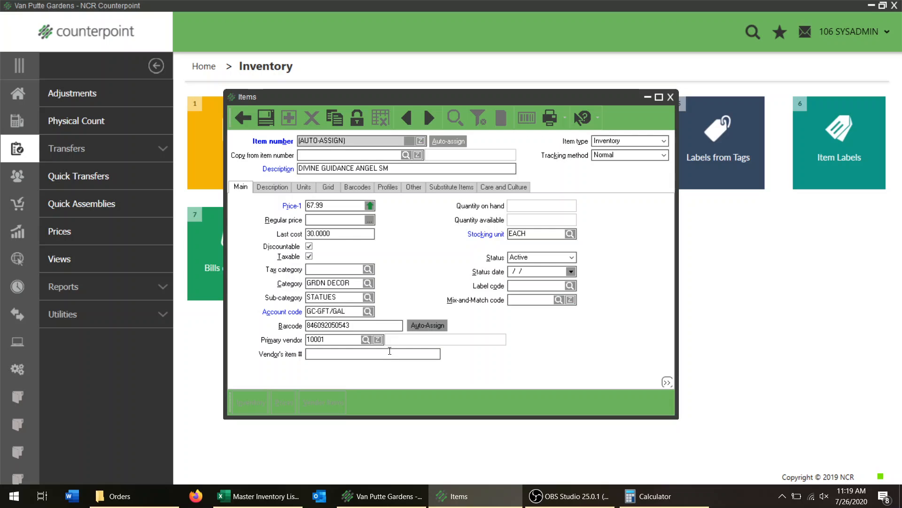
click(365, 339)
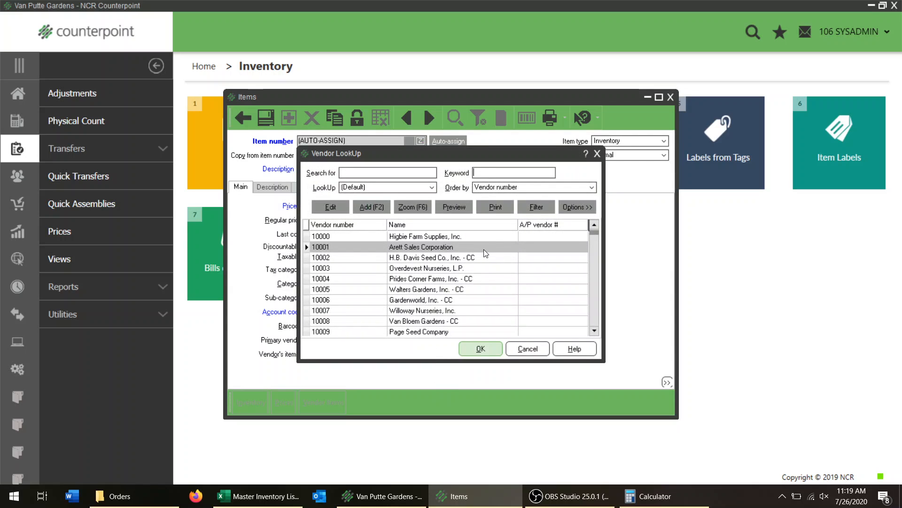
click(528, 348)
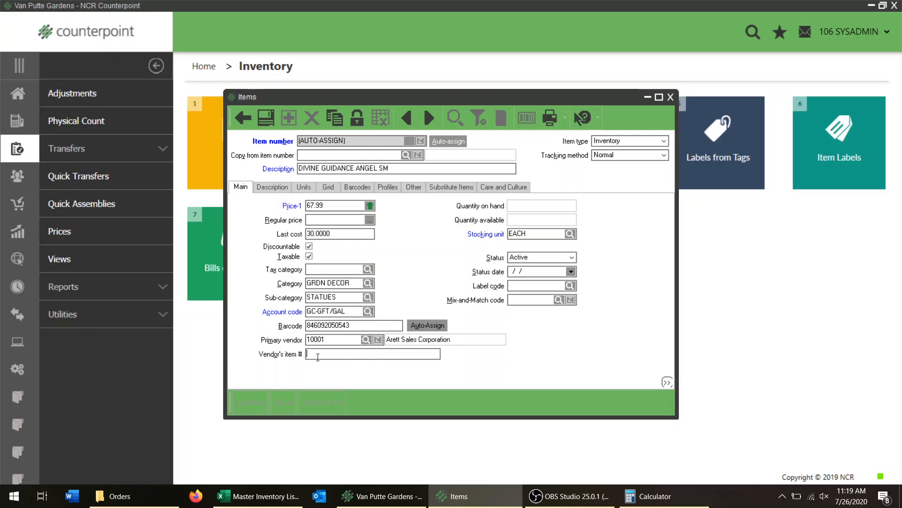
Set the vendor's item number to T54 KY930578, copied from the Divine Guidance Angel SM row of the Master Inventory Listing.
key(alt+Tab)
key(Tab)
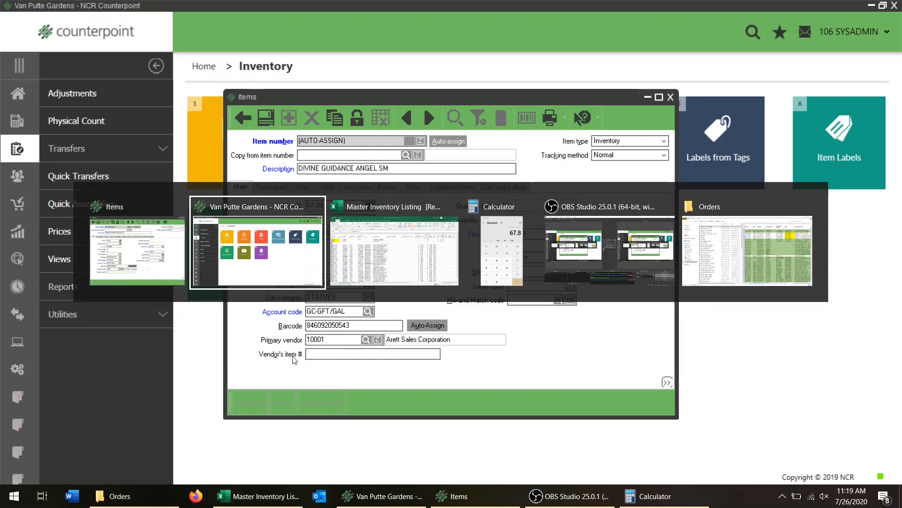
click(235, 329)
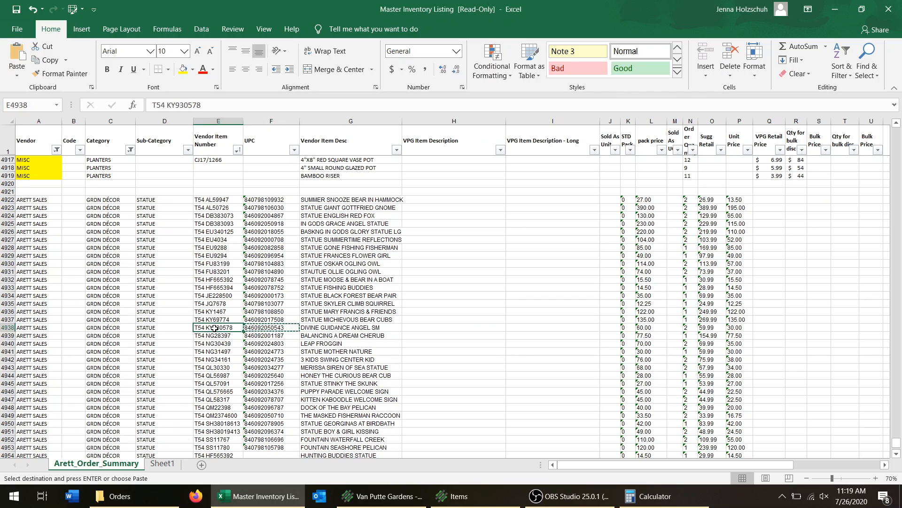
key(ctrl+c)
key(alt+Tab)
key(ctrl+v)
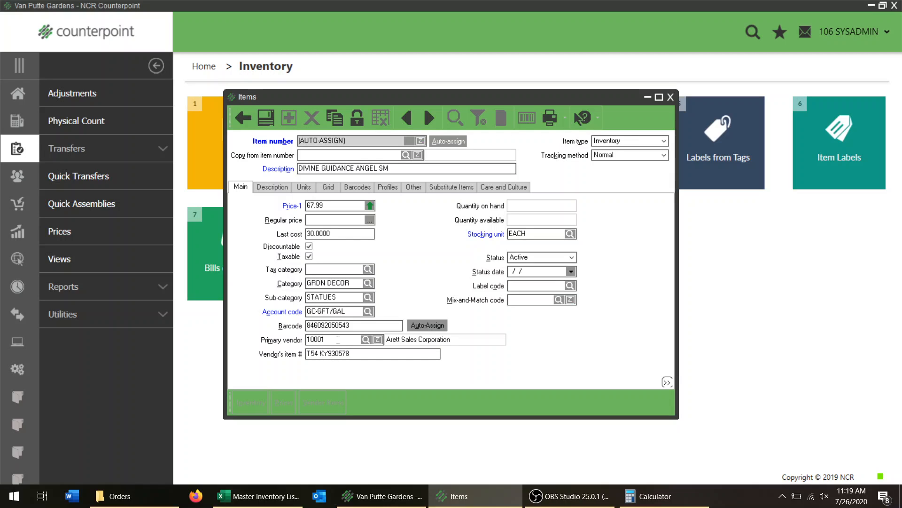
Save the new Divine Guidance Angel SM item record.
key(Tab)
double_click(522, 236)
click(544, 347)
click(266, 116)
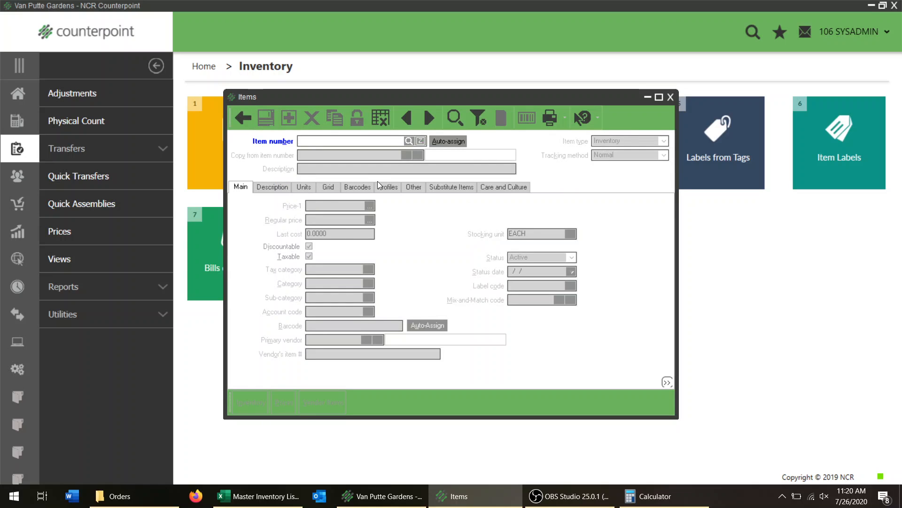
Look up the saved items sorted by item number in descending order and open DIVINE GUIDANCE ANGEL SM.
click(453, 122)
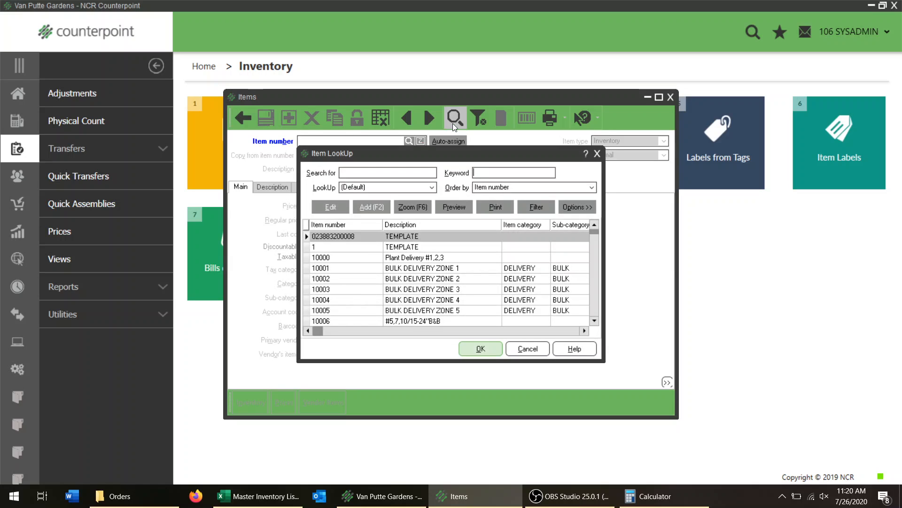
right_click(344, 224)
click(364, 257)
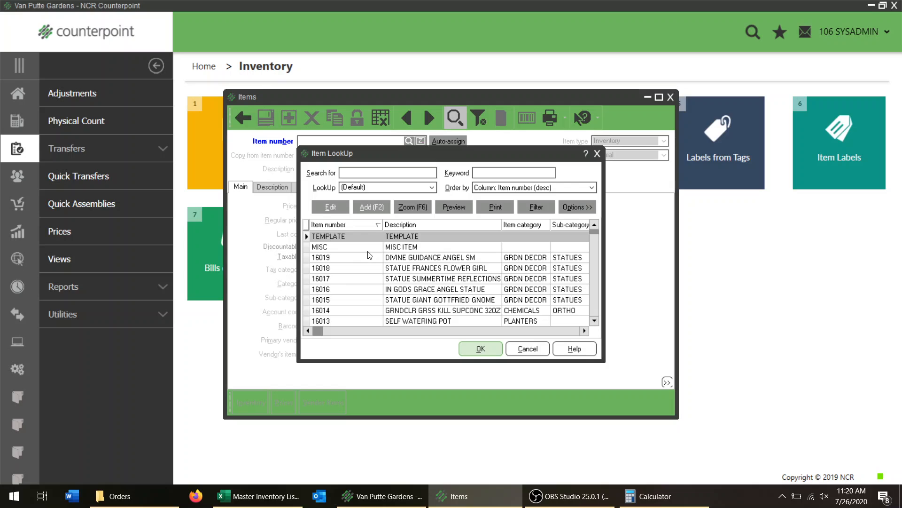
click(358, 258)
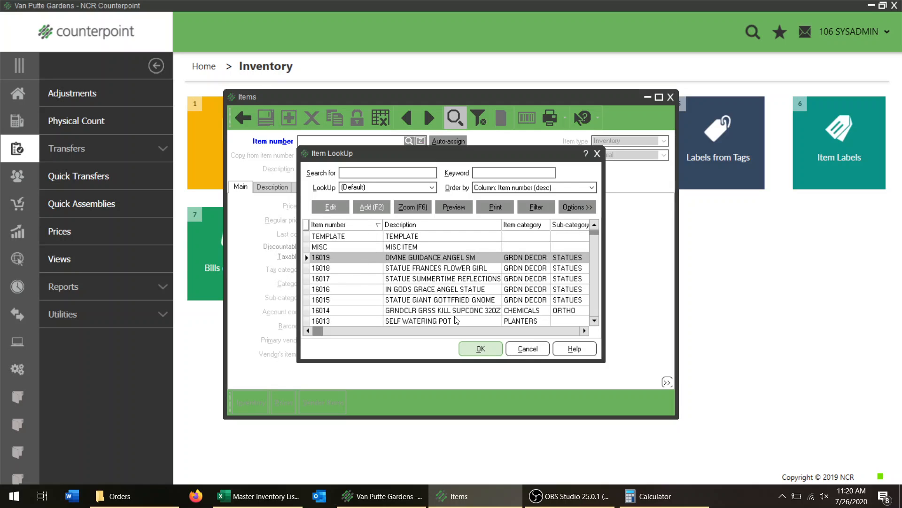
click(472, 352)
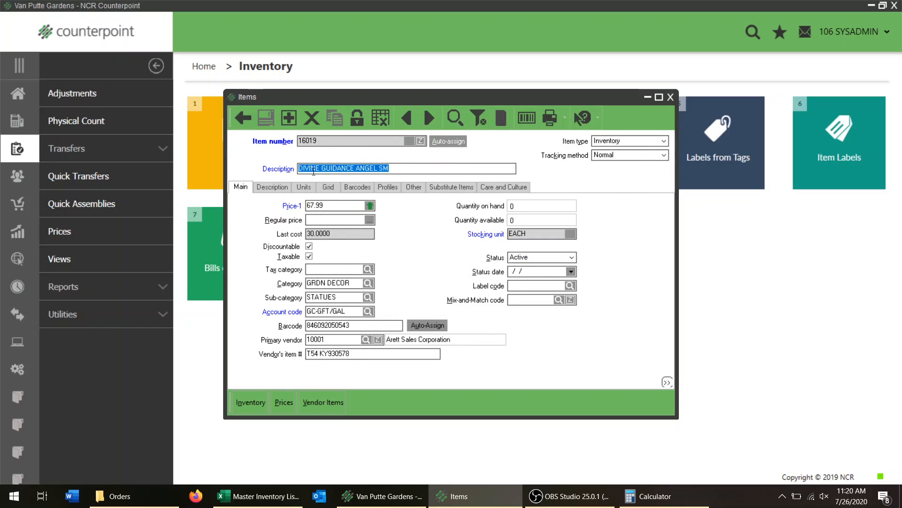
click(399, 167)
drag(397, 168, 285, 171)
click(425, 170)
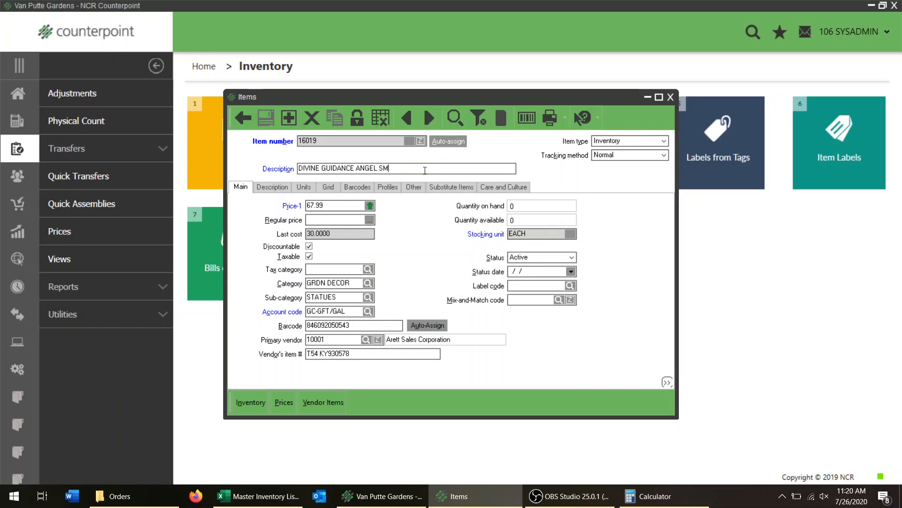
Copy the item's main description into its long description and extend it to DIVINE GUIDANCE ANGEL SMALL.
click(277, 189)
click(339, 221)
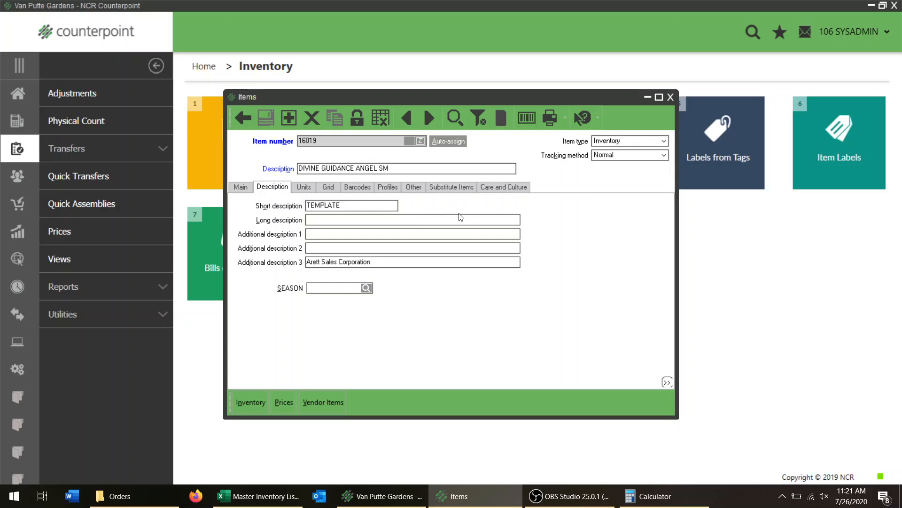
drag(392, 169, 97, 220)
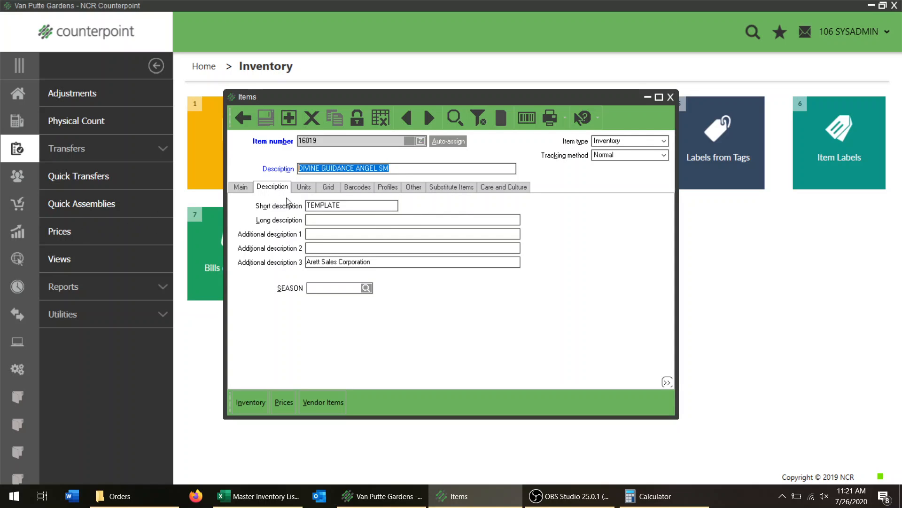
click(319, 219)
key(ctrl+v)
text(ALL)
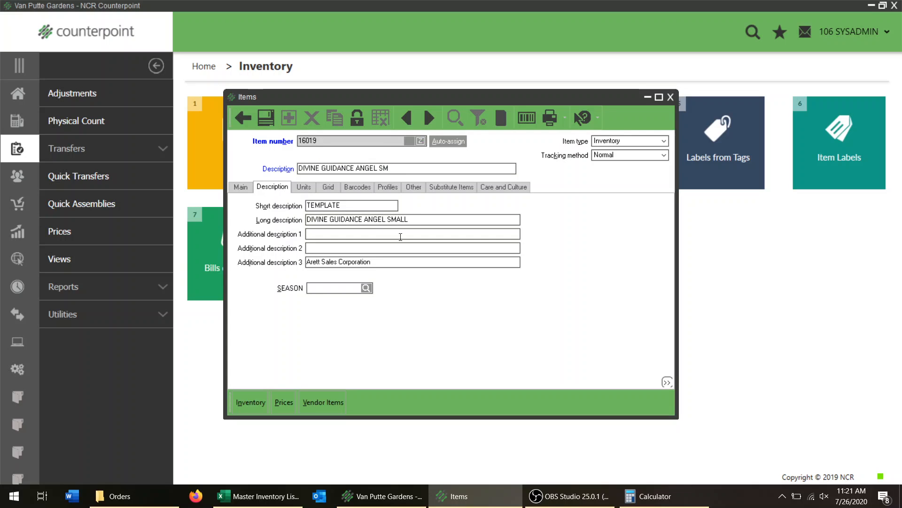
Change the item's main description to DIVINE GUIDANCE ANGEL SMALL and clear its long description.
click(439, 220)
text(ALLL)
key(Tab)
drag(410, 219, 147, 260)
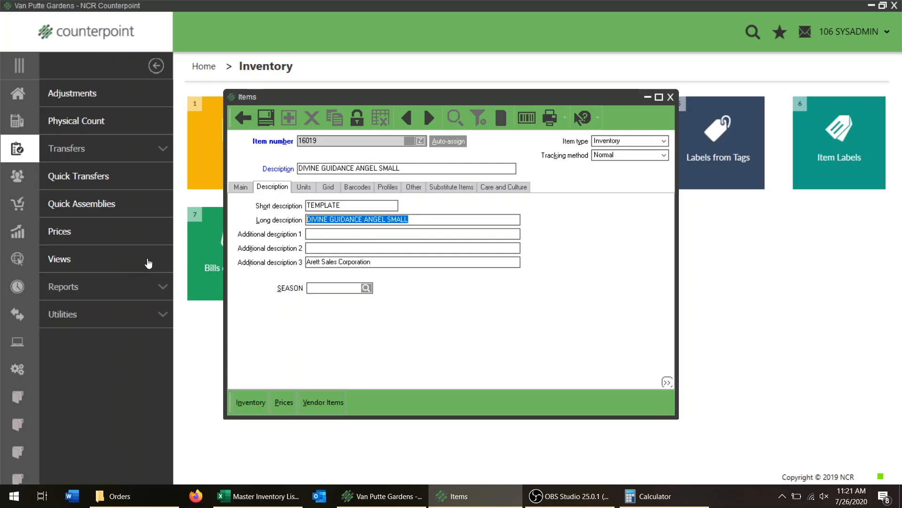
key(BackSpace)
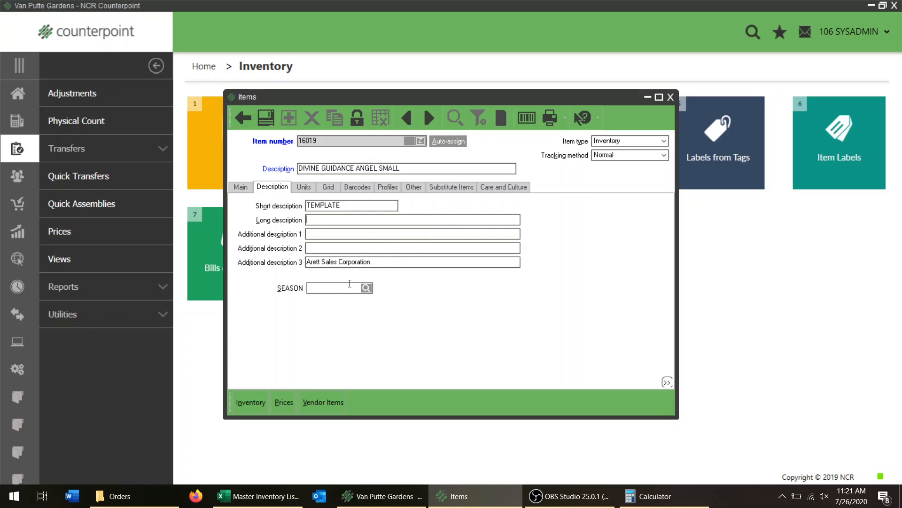
Review the item's main details and its alternate unit settings.
click(244, 189)
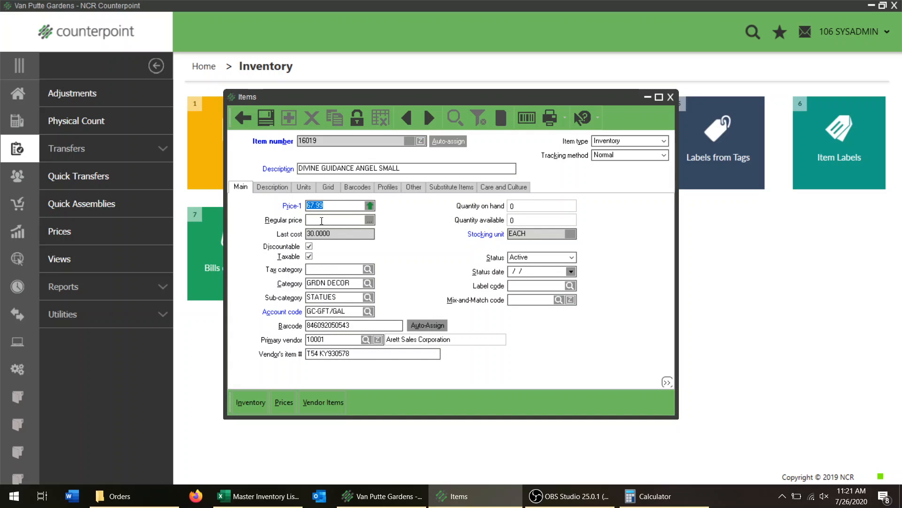
click(301, 188)
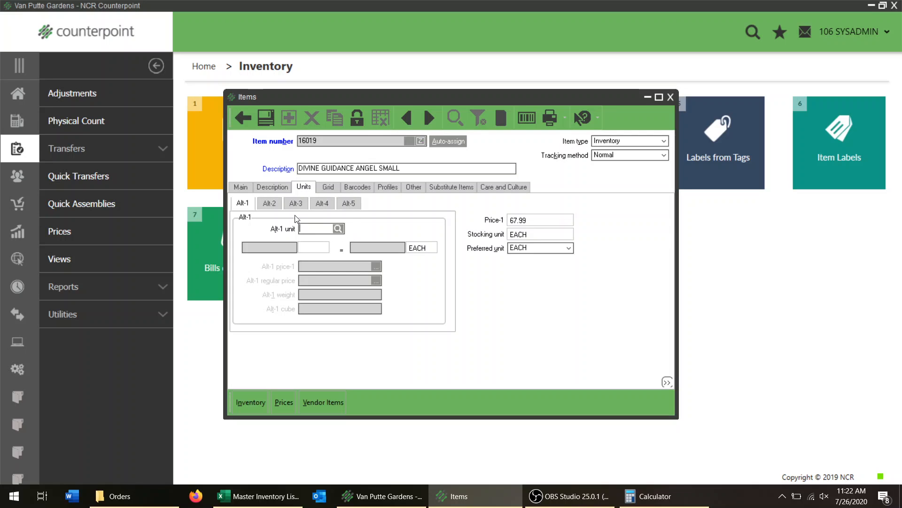
Return to the main details of DIVINE GUIDANCE ANGEL SMALL and save the item.
click(240, 186)
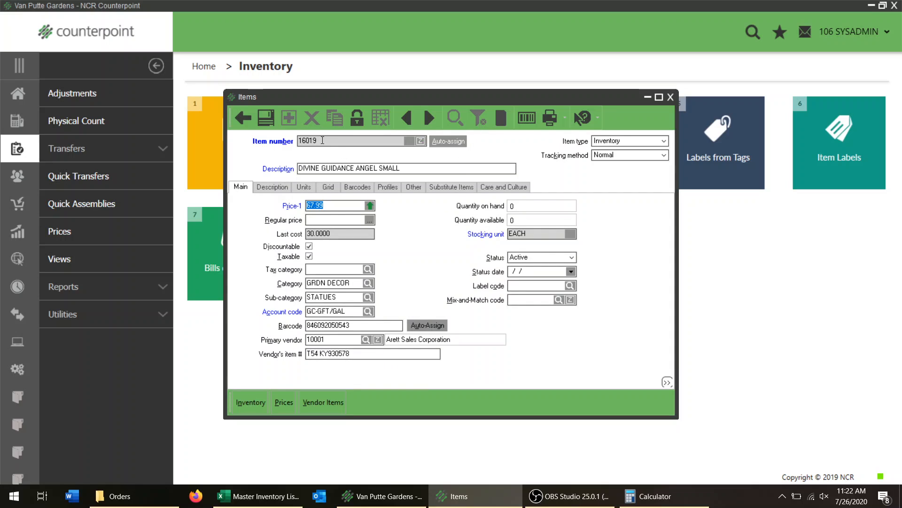
click(266, 118)
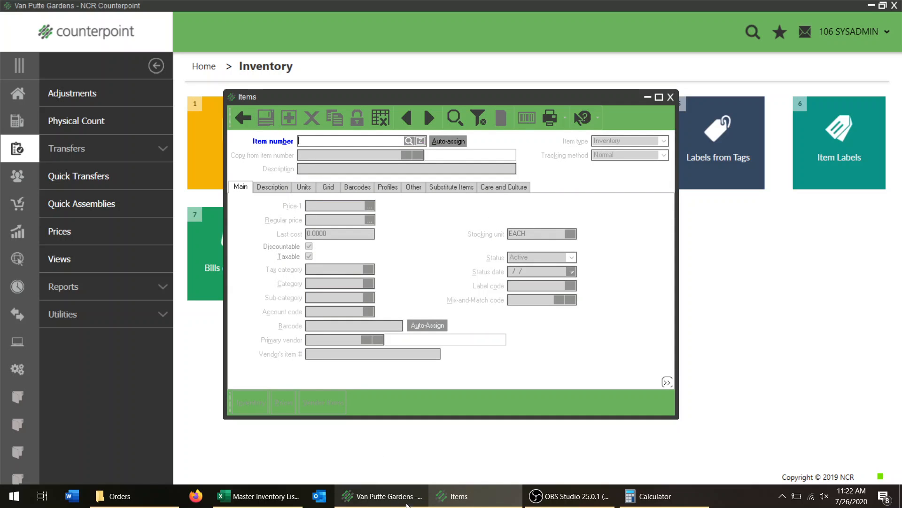
mouse_move(467, 499)
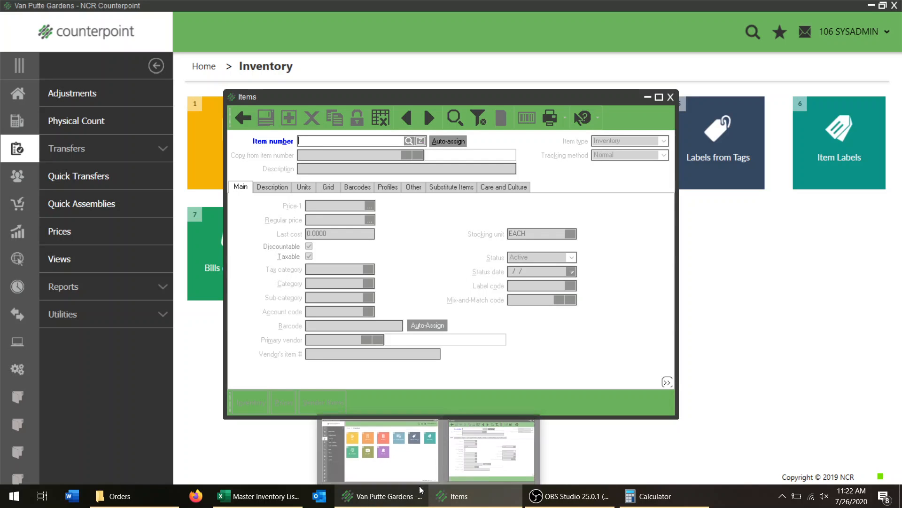
click(258, 496)
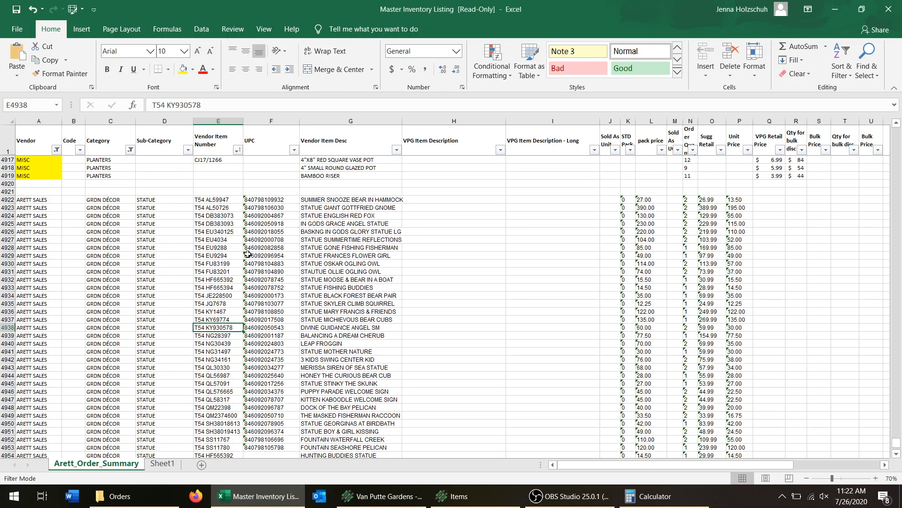
click(211, 336)
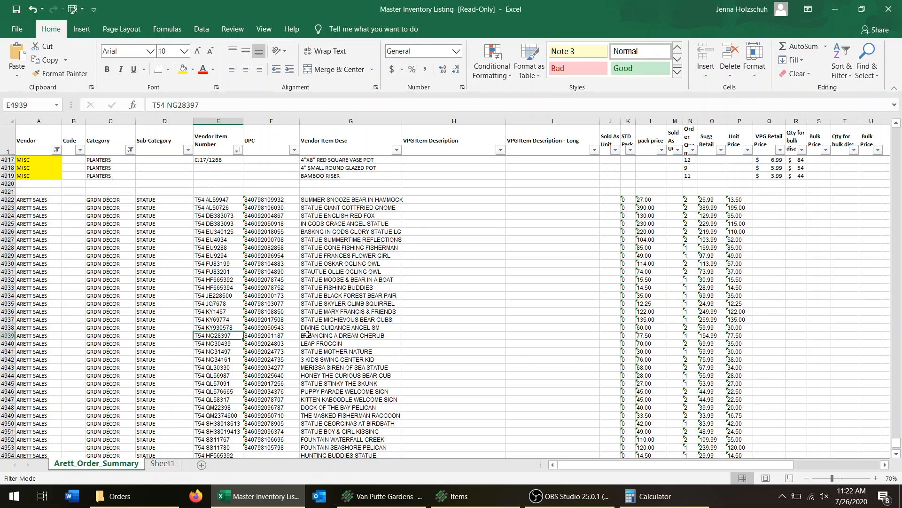
key(ctrl+c)
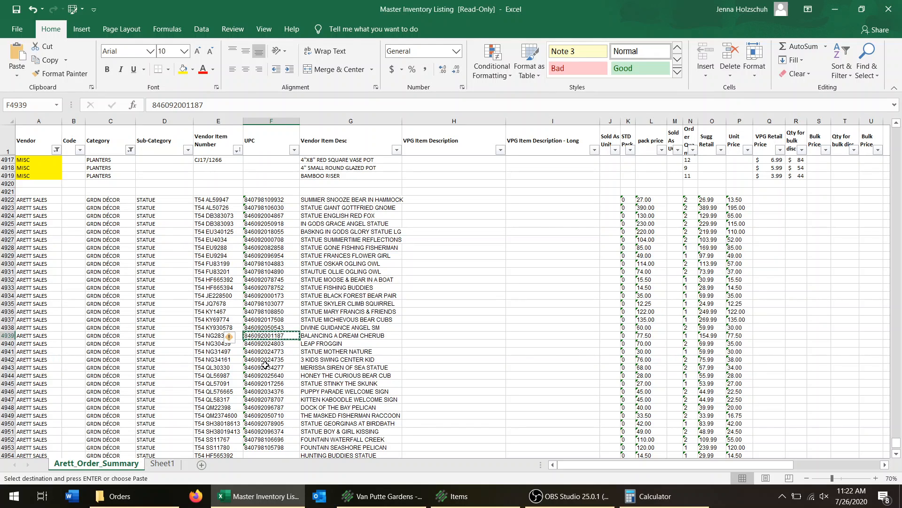
key(alt+Tab)
key(ctrl+v)
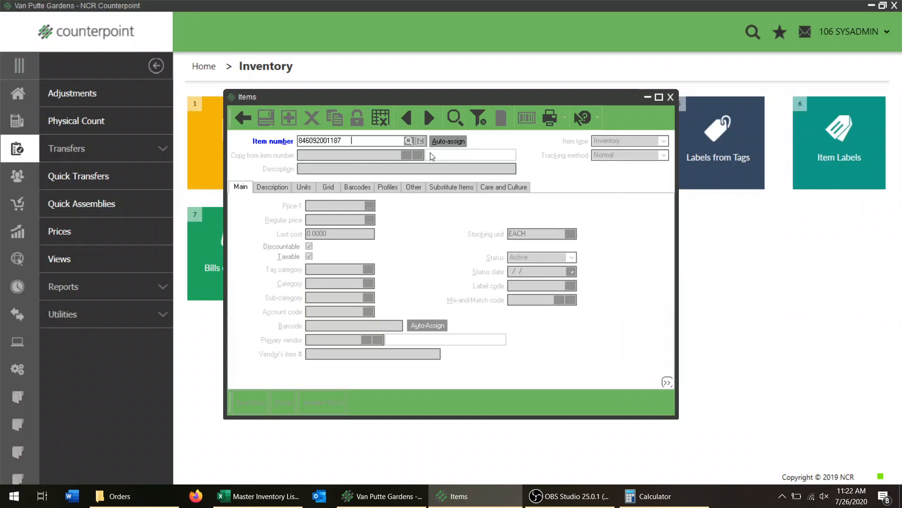
key(Tab)
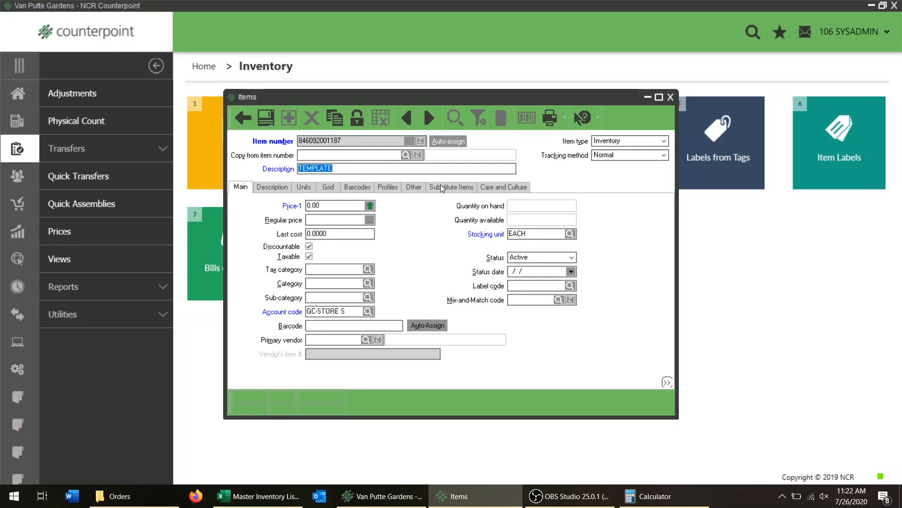
click(243, 117)
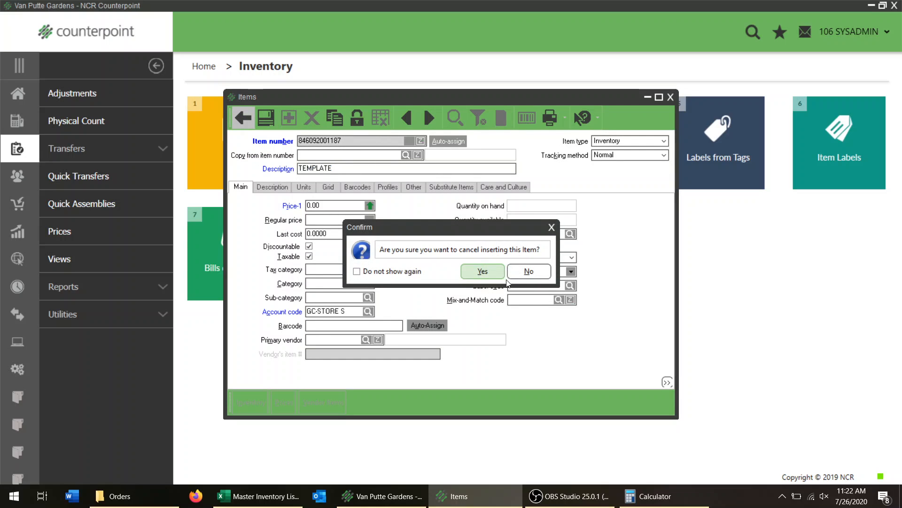
click(482, 271)
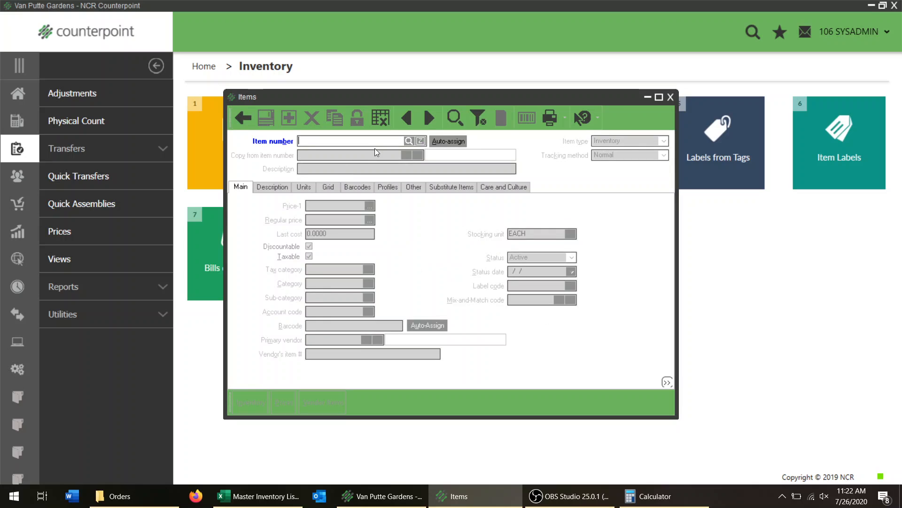
Start an auto-numbered item copied from item 16019 and set its description to BALANCING A DREAM CHERUB from the listing.
click(449, 142)
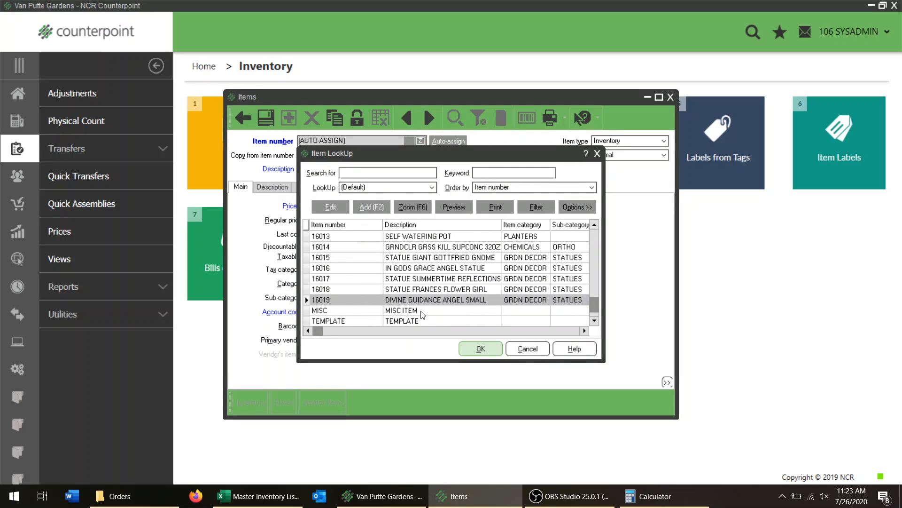
click(480, 348)
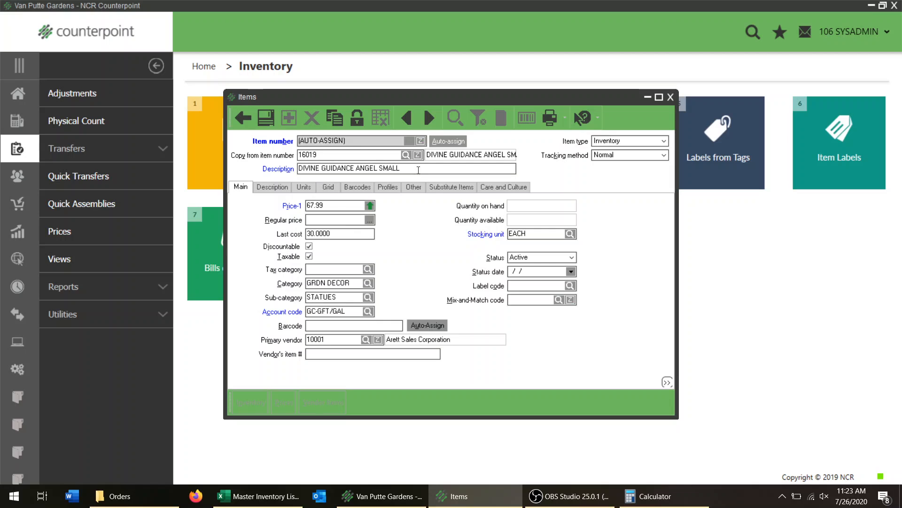
drag(417, 170, 299, 168)
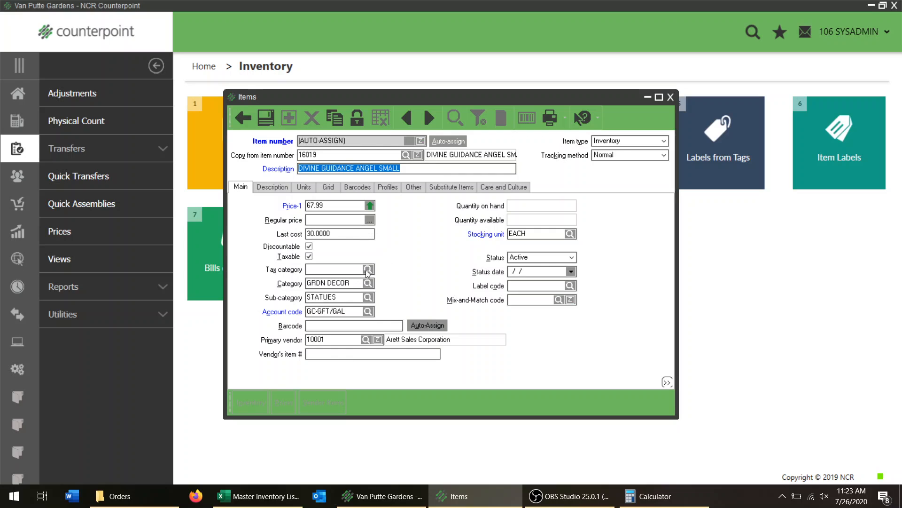
key(alt+Tab)
key(alt+Tab)
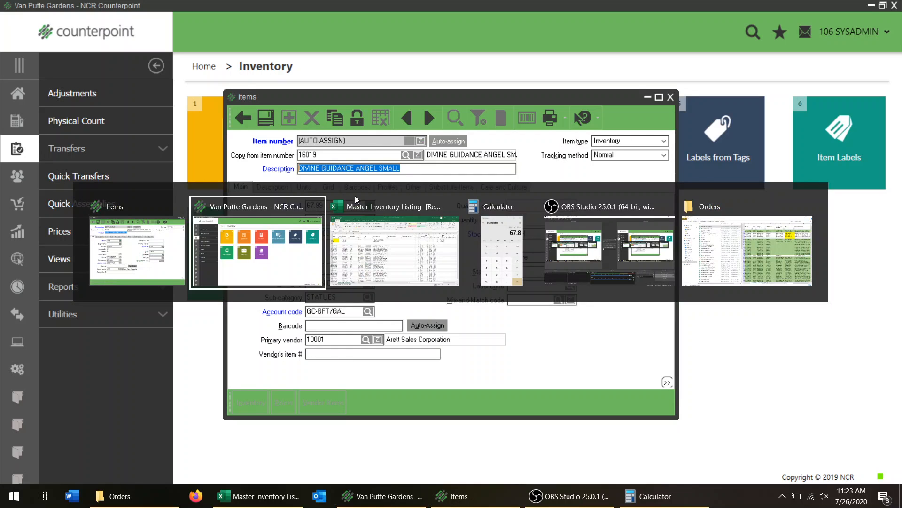
key(alt+Tab)
key(Right)
key(ctrl+c)
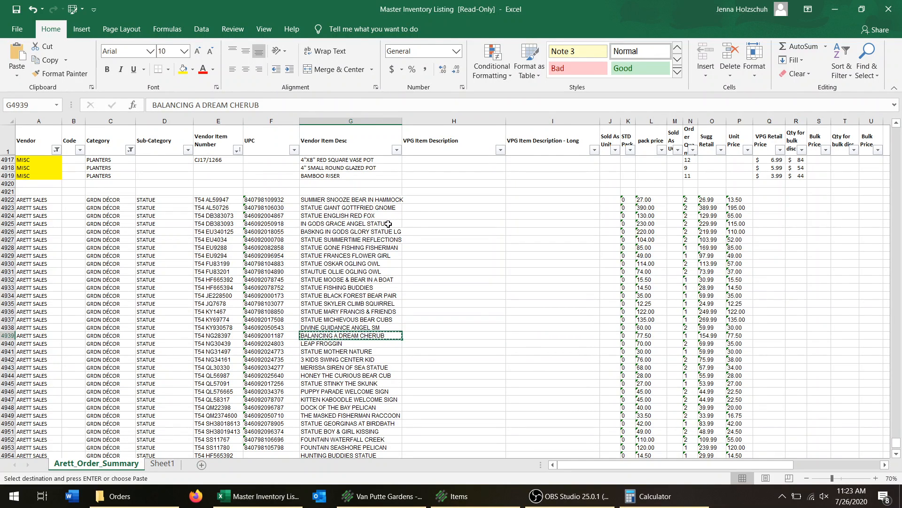
key(alt+Tab)
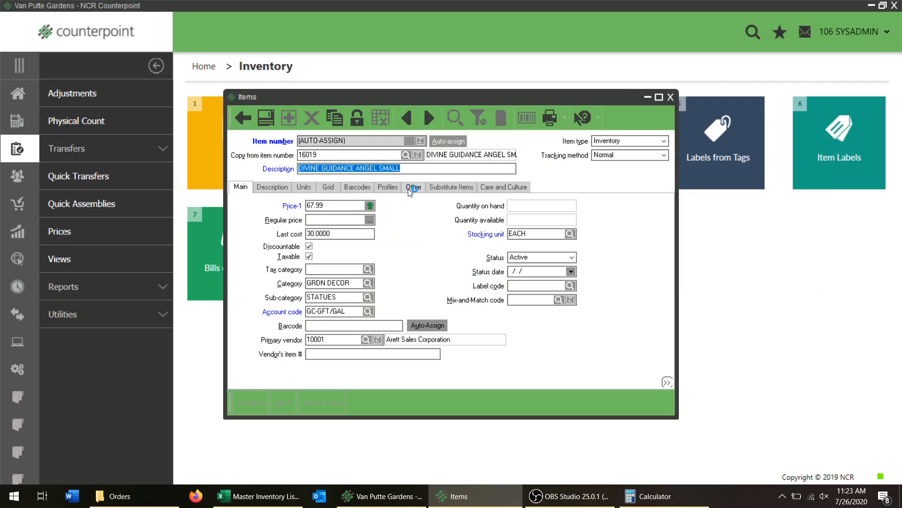
key(ctrl+v)
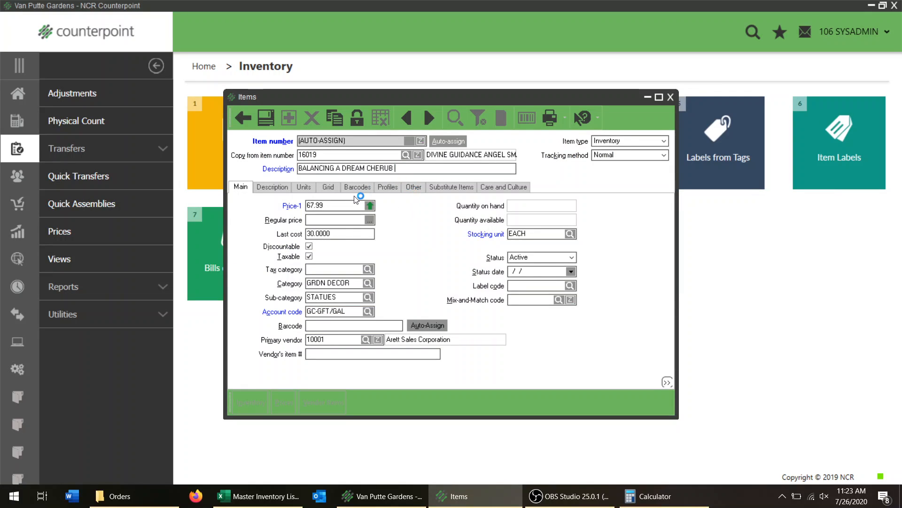
Calculate the cherub's retail price from its listed unit price in Calculator as 77.5 × 2 × 1.13.
key(Tab)
key(Tab)
key(Tab)
click(258, 495)
click(740, 335)
click(642, 500)
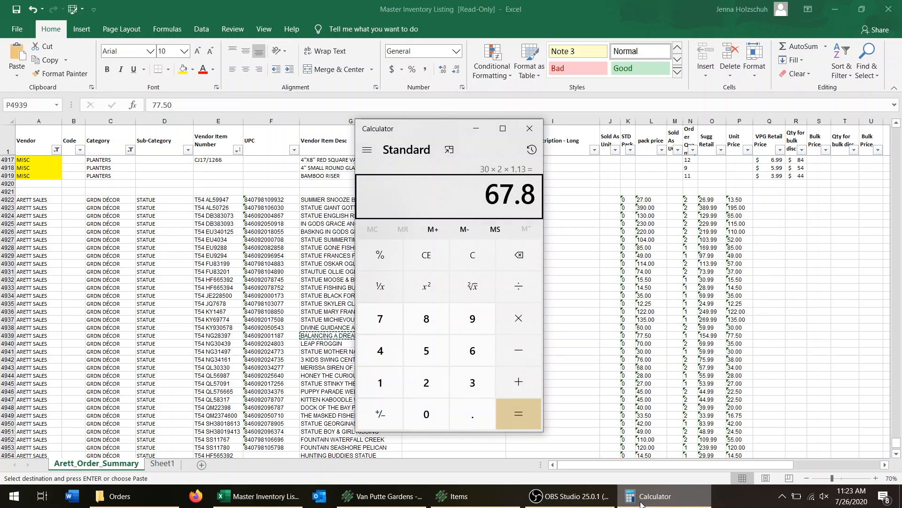
text(77.)
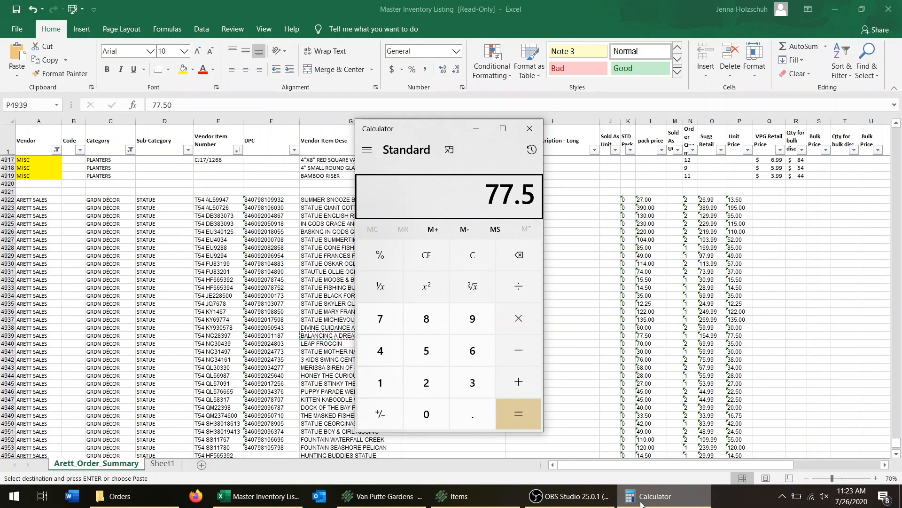
text(2*1.13)
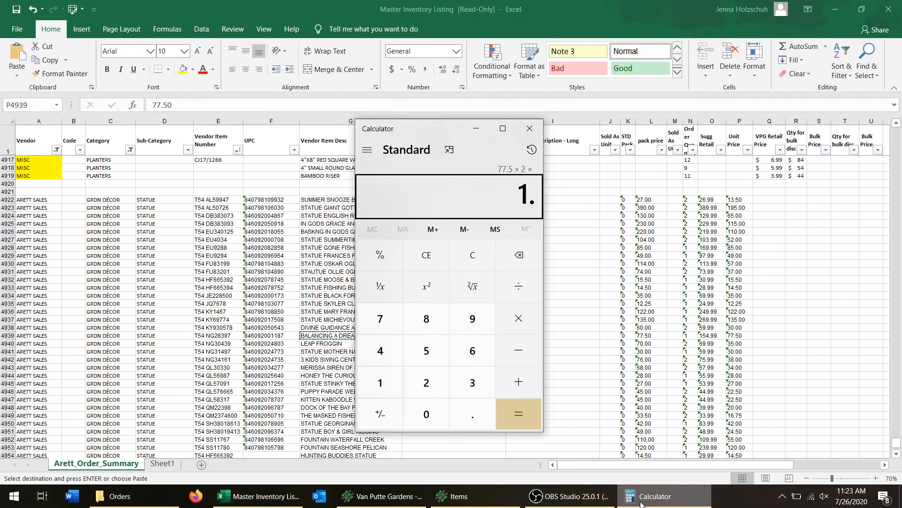
key(Return)
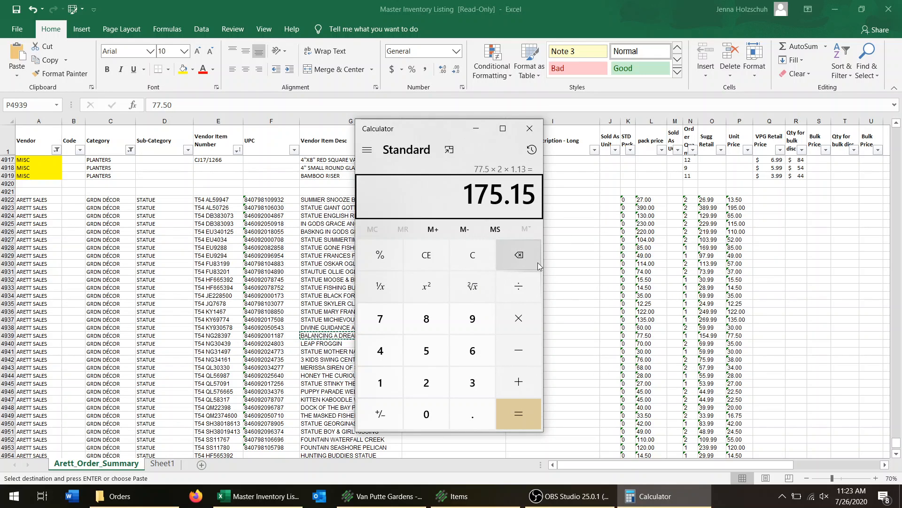
Return to the new Counterpoint item and set its Price-1 to 174.99.
key(alt+Tab)
Check the cherub's unit price in the listing and set the item's last cost to 77.50.
key(alt+Tab)
key(alt+Tab)
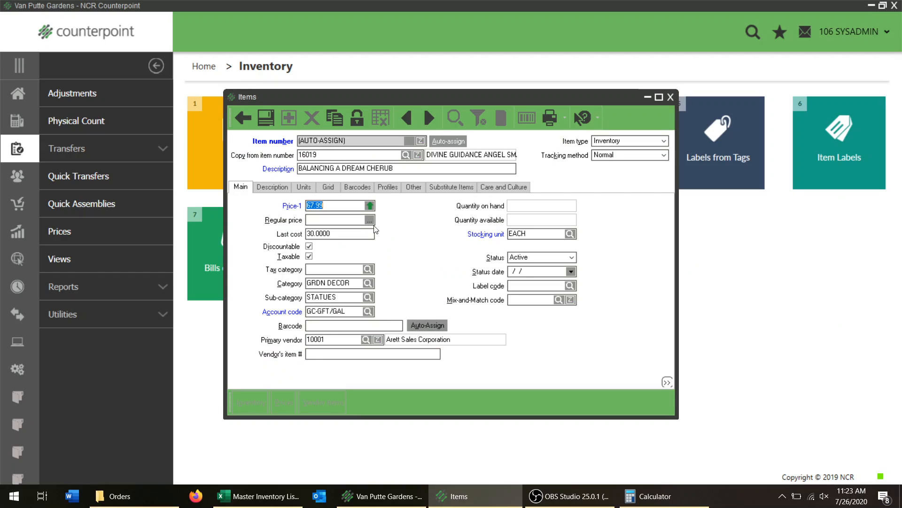
text(174)
key(Tab)
key(alt+Tab)
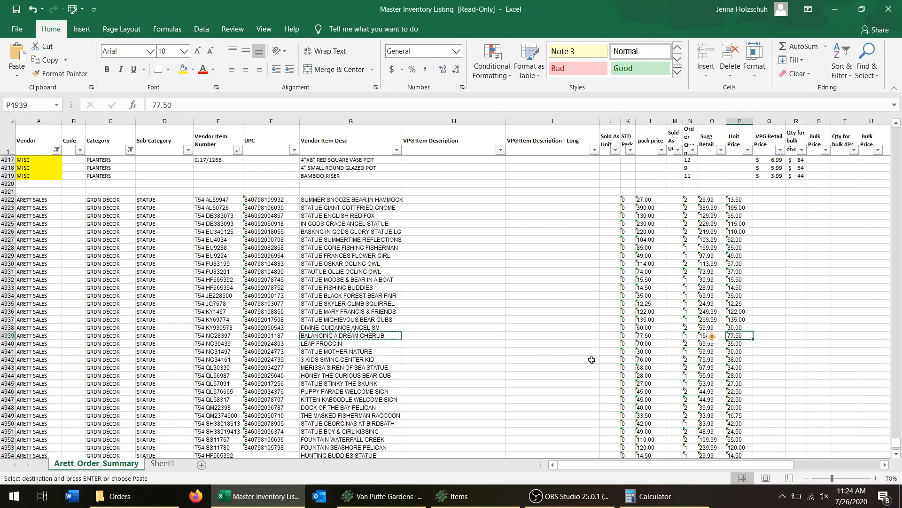
key(alt+Tab)
text(77.50)
key(Tab)
key(shift+Tab)
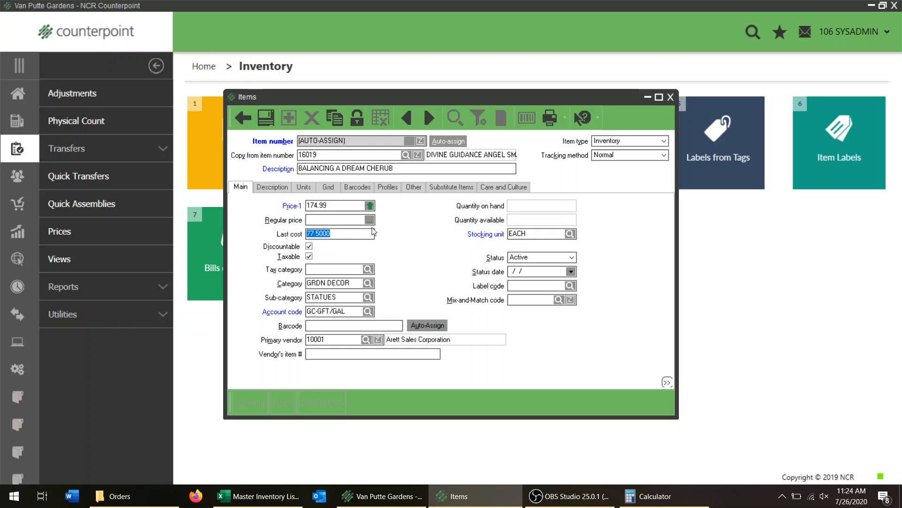
key(Tab)
key(Tab)
key(Tab)
key(Tab)
key(Tab)
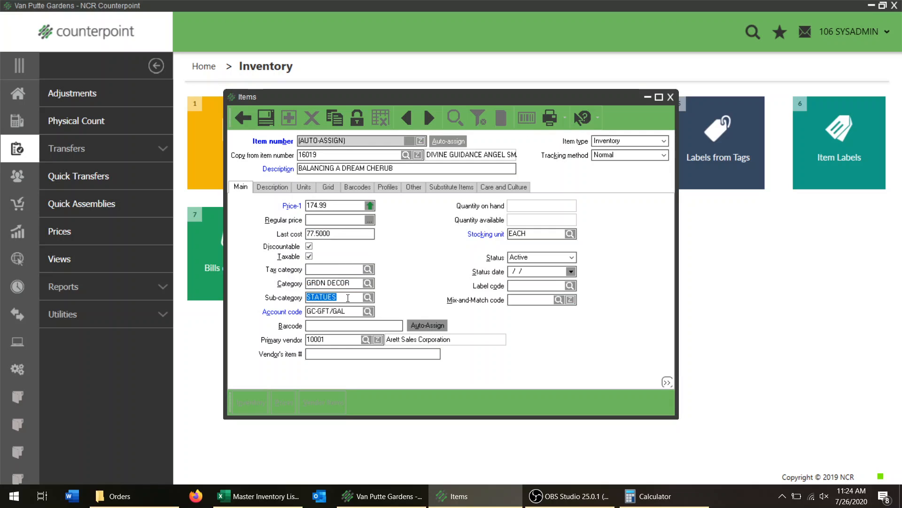
key(Tab)
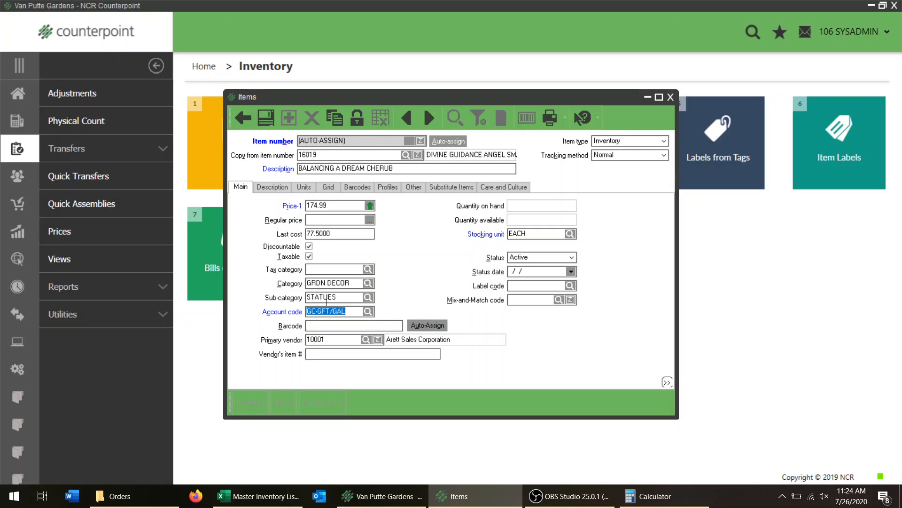
click(332, 324)
key(alt+Tab)
key(Tab)
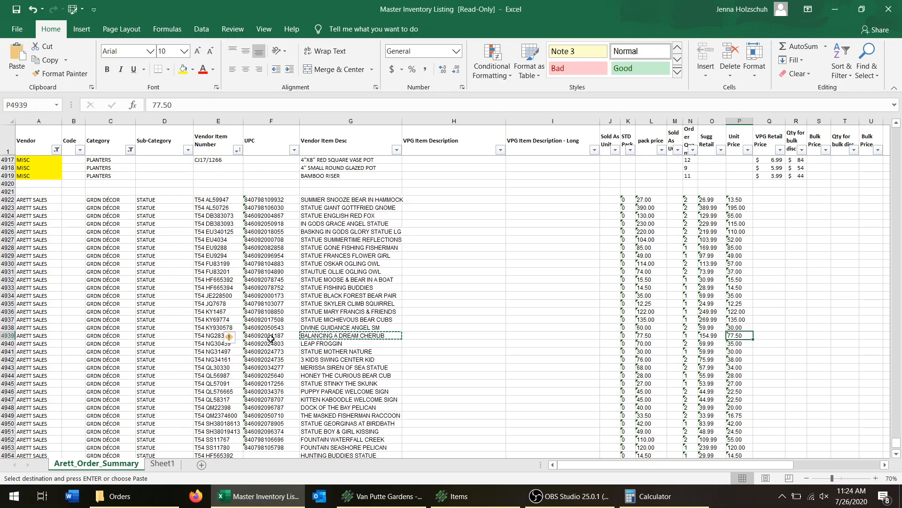
click(272, 338)
key(ctrl+c)
key(alt+Tab)
key(ctrl+v)
key(Tab)
Copy vendor item number T54 NG28397 from the listing into the item's vendor item number and save the item.
key(alt+Tab)
key(Tab)
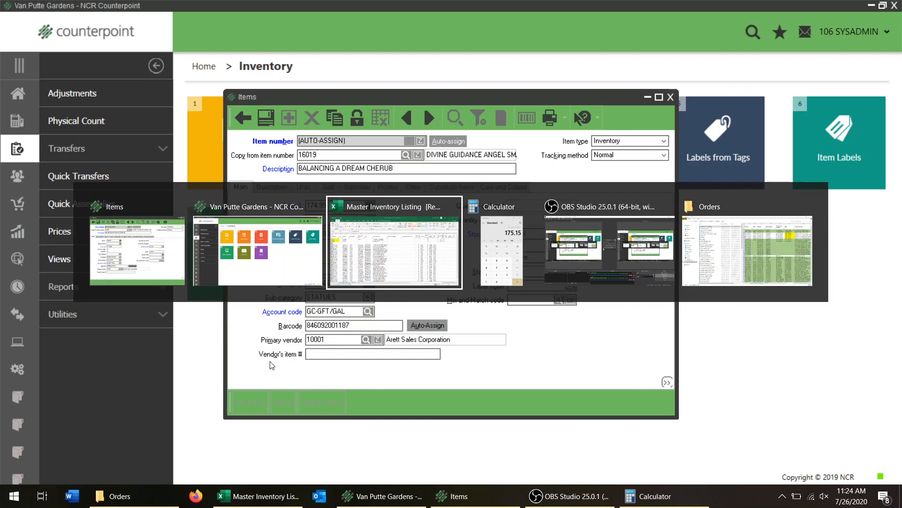
key(Left)
key(ctrl+c)
key(alt+Tab)
key(ctrl+v)
key(Tab)
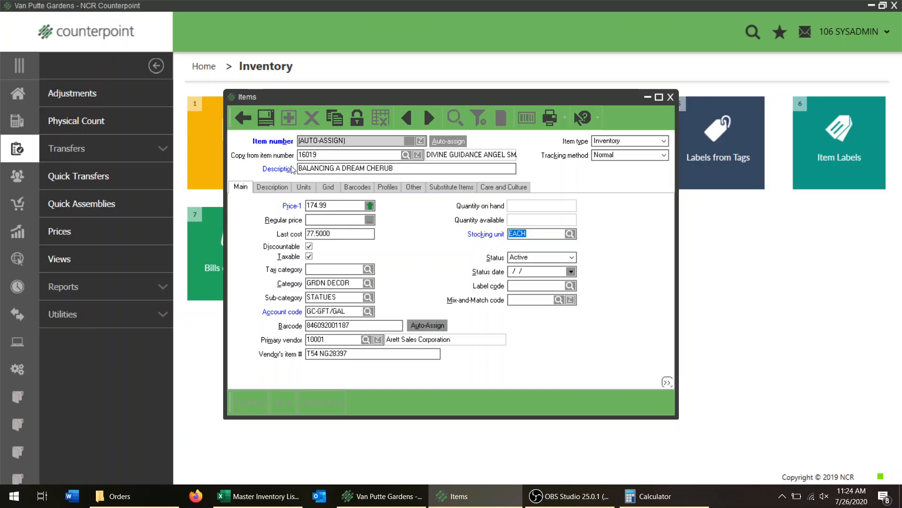
click(262, 119)
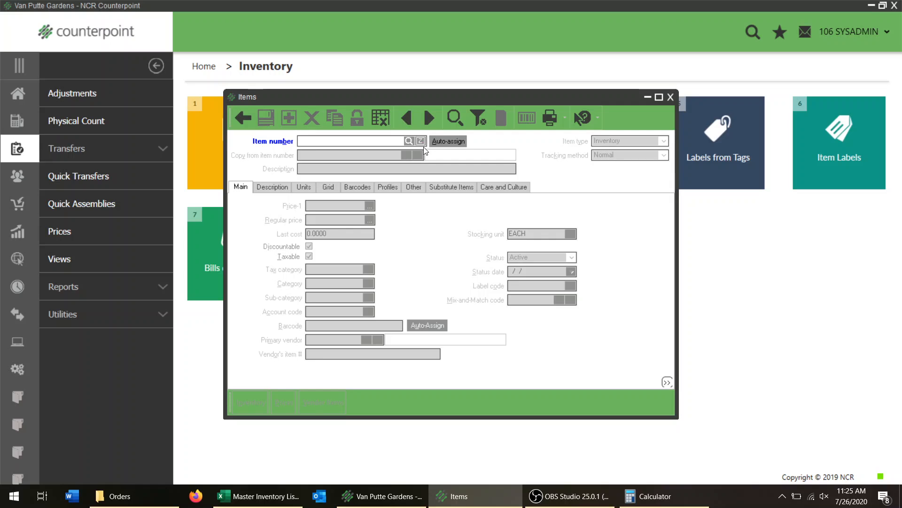
Look up item 16014, GRNDCLR GRSS KILL SUPCONC 32OZ, and examine its alternate unit and description settings.
click(409, 141)
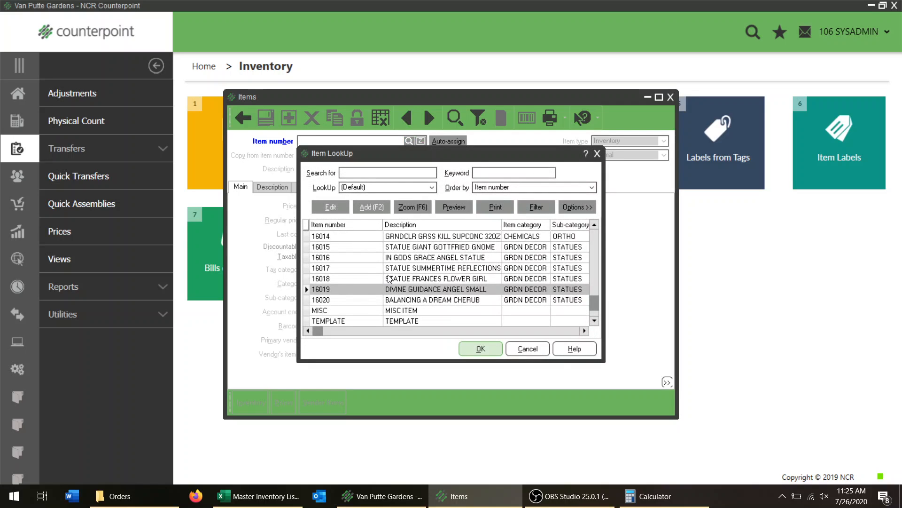
click(438, 236)
click(479, 348)
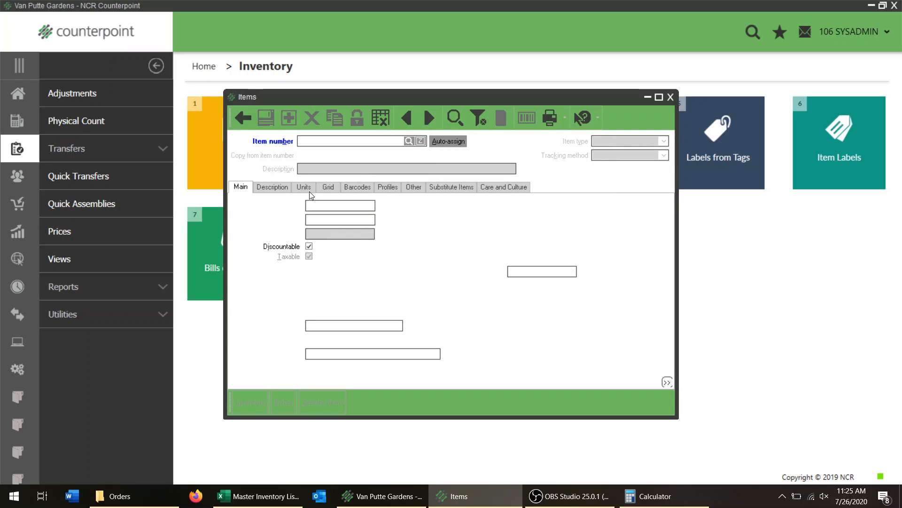
click(309, 190)
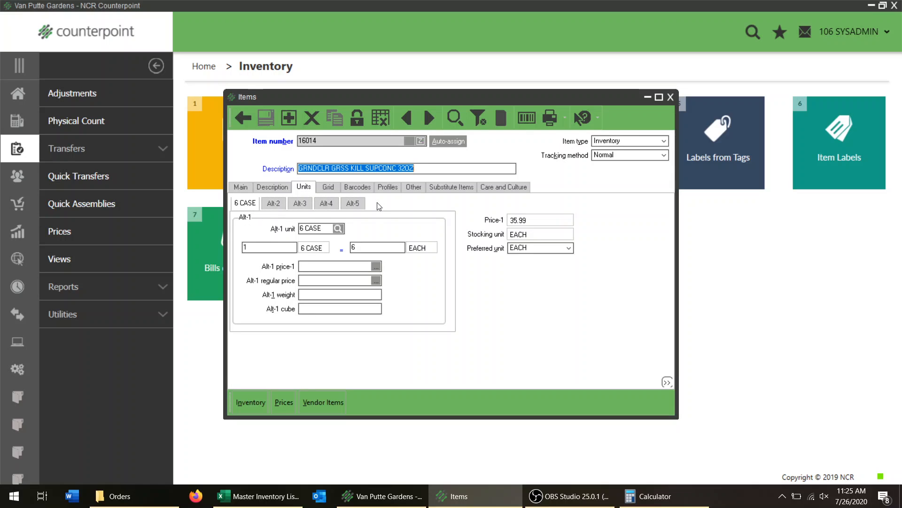
click(270, 187)
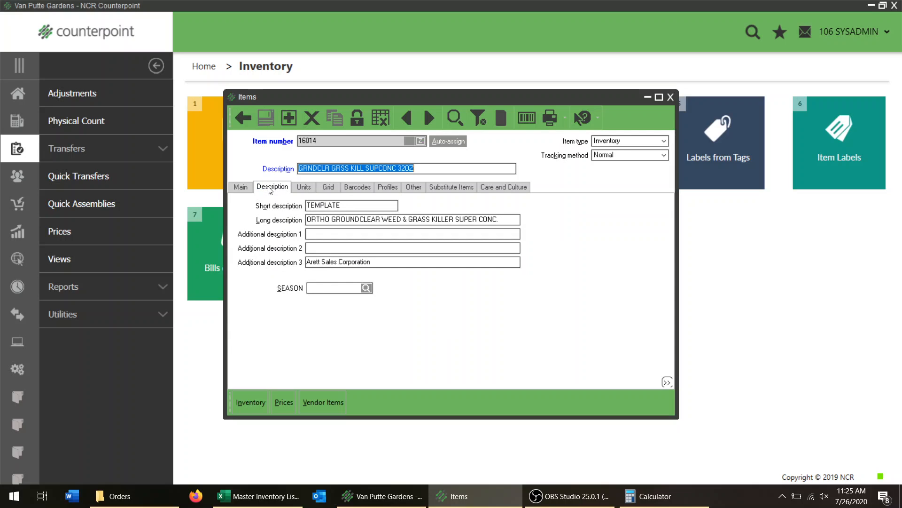
click(344, 223)
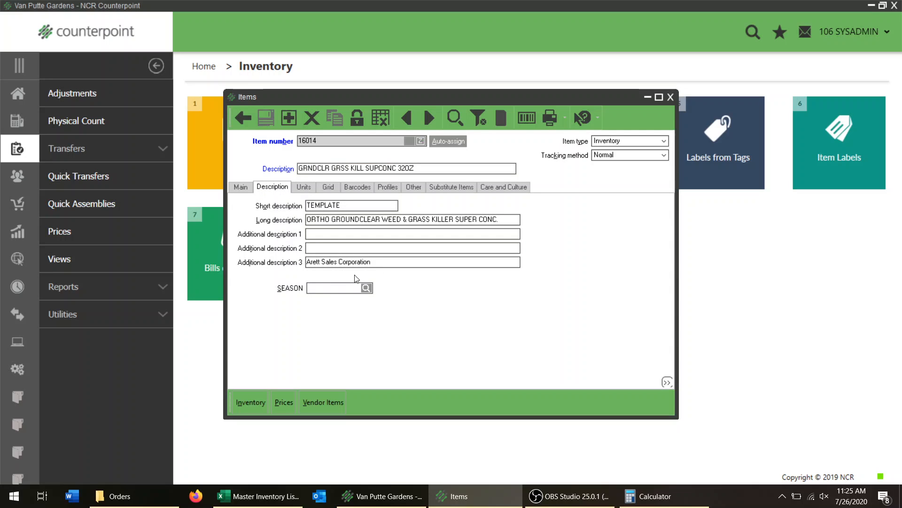
Start a new auto-numbered item copied from item 16014 and show its main settings.
click(289, 118)
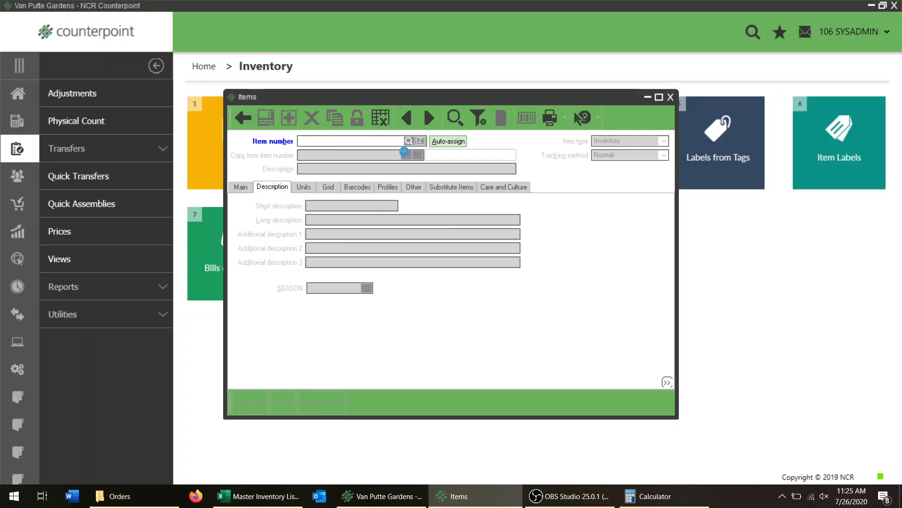
click(405, 155)
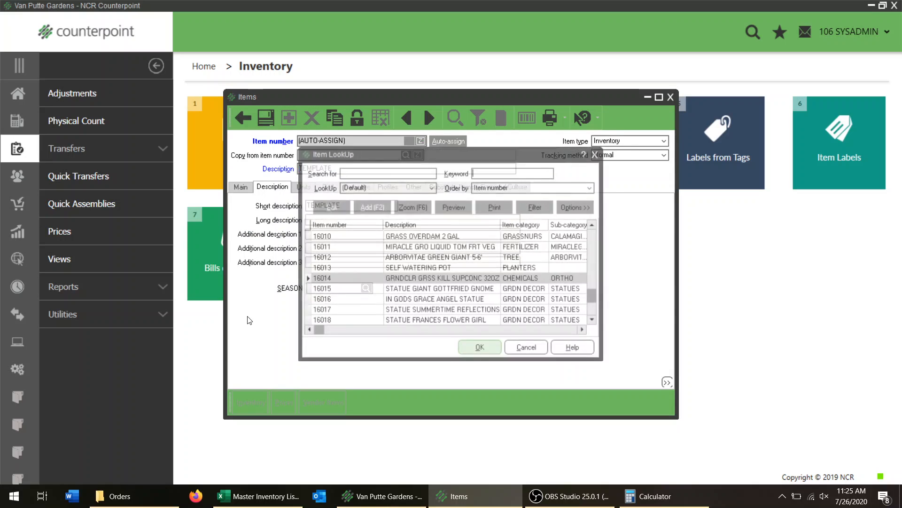
click(487, 348)
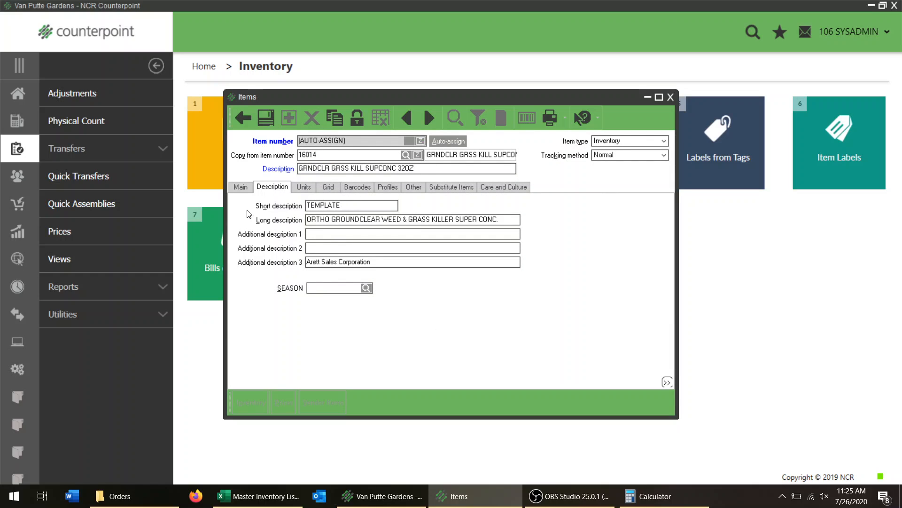
click(242, 187)
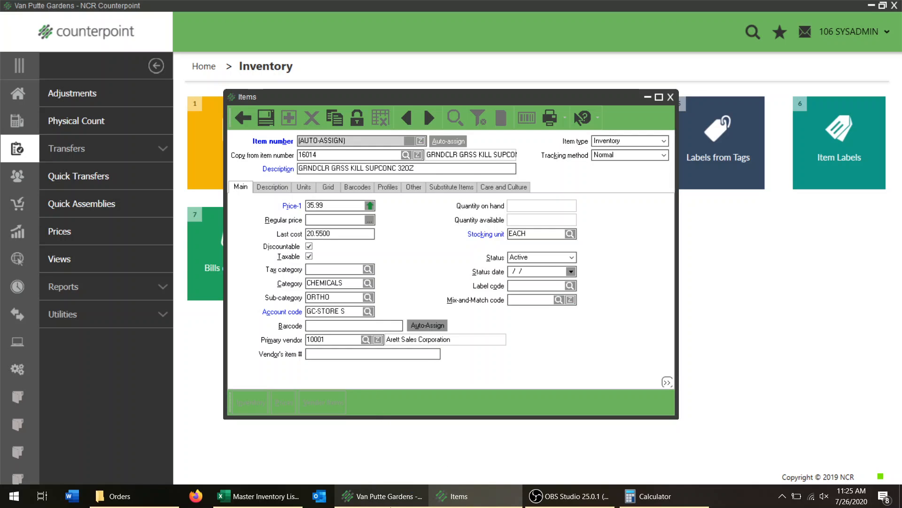
Copy the description STATUE MOOSE & BEAR IN A BOAT from the Master Inventory Listing in Excel into the new item's description.
click(278, 497)
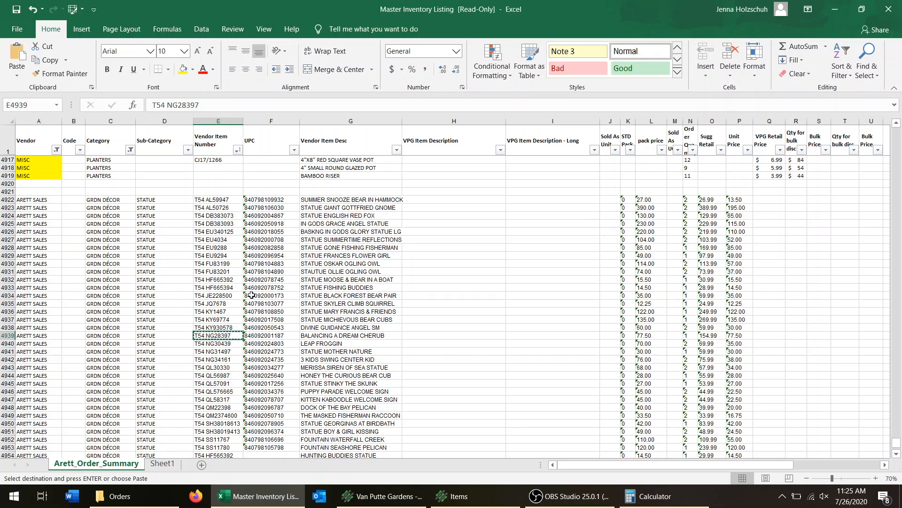
click(250, 280)
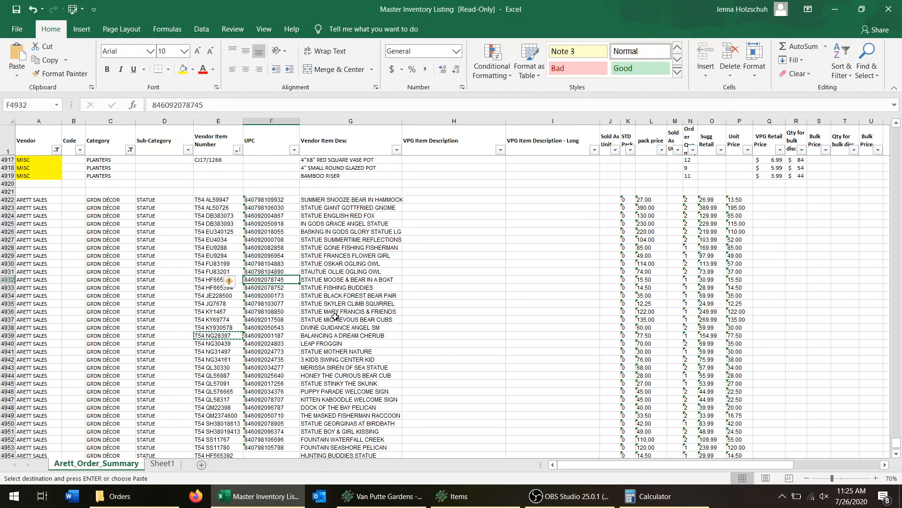
click(339, 278)
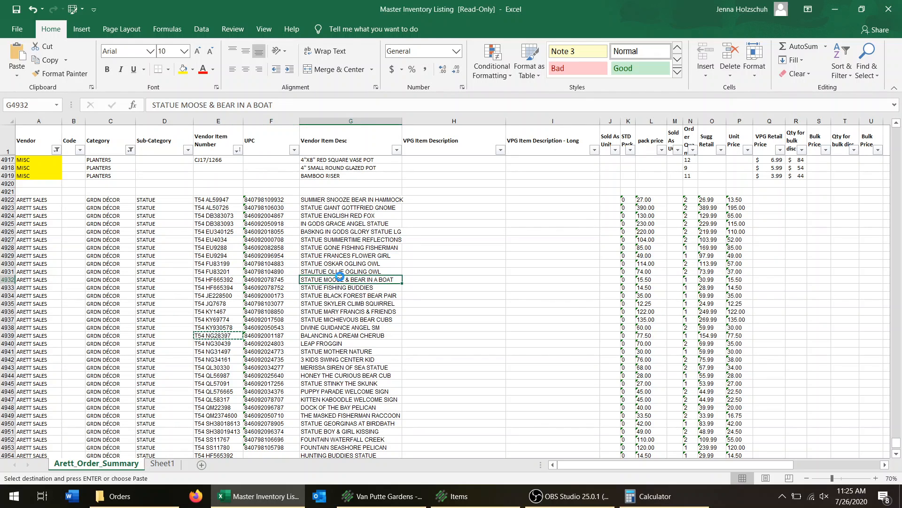
key(alt+Tab)
key(ctrl+a)
key(ctrl+v)
key(Tab)
key(Tab)
key(Tab)
Find the moose and bear statue's unit price in the listing and calculate its retail price in Calculator as 15.5 × 2 × 1.13.
key(alt+Tab)
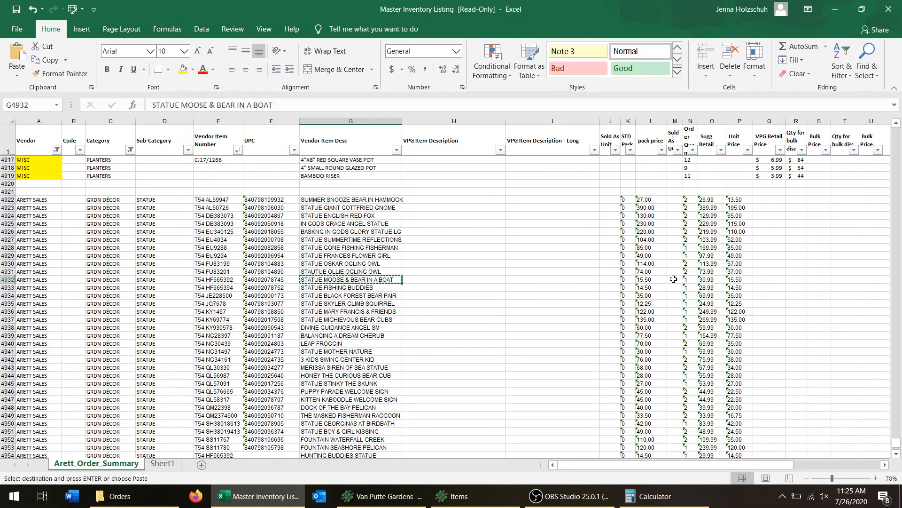
click(733, 279)
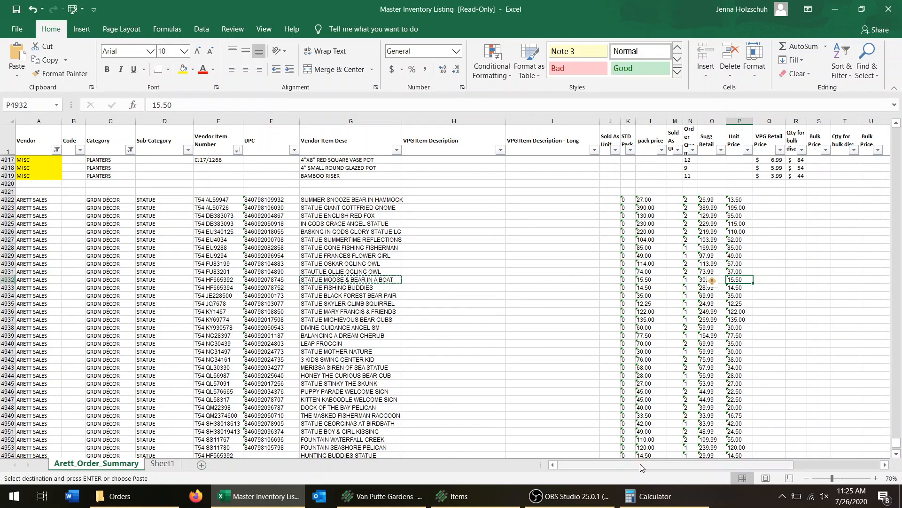
click(630, 496)
text(15.)
text(5*2*1.1)
text(3)
key(Return)
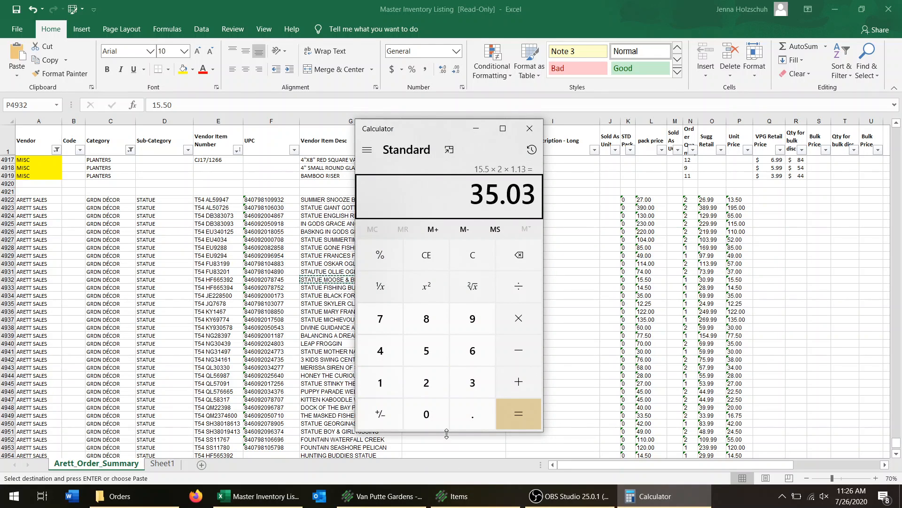
Set the new Counterpoint item's Price-1 to 34.99.
key(alt+Tab)
key(alt+Tab)
text(34.99)
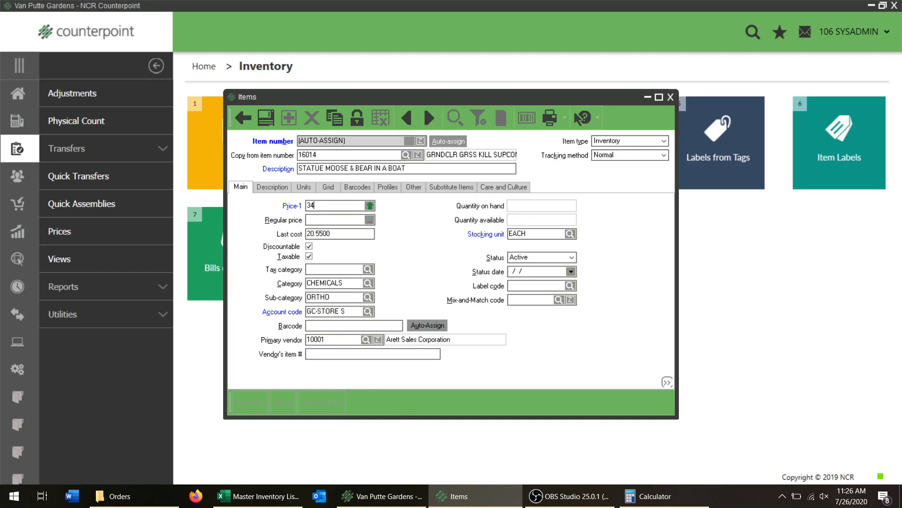
key(Tab)
Check the moose and bear statue's unit price in the listing and set the item's last cost to 15.50.
key(alt+Tab)
key(alt+Tab)
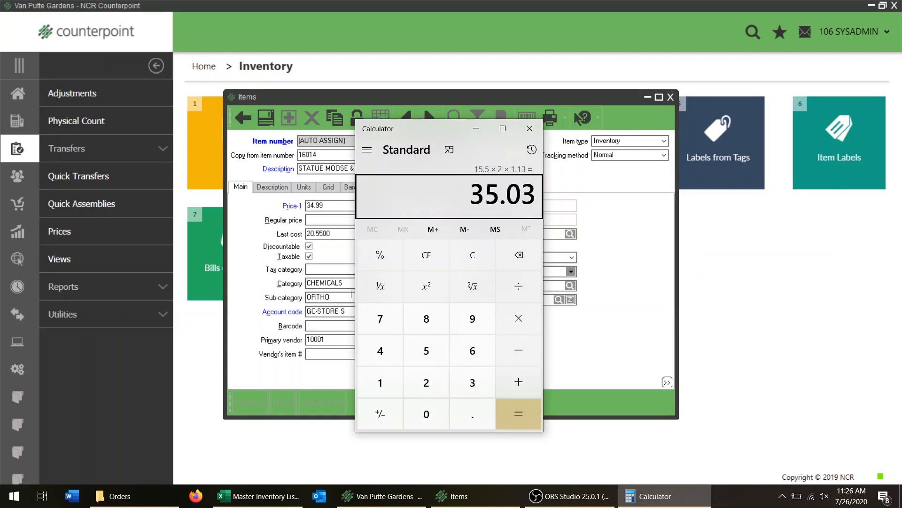
key(alt+Tab)
key(alt+Tab)
key(alt+Tab)
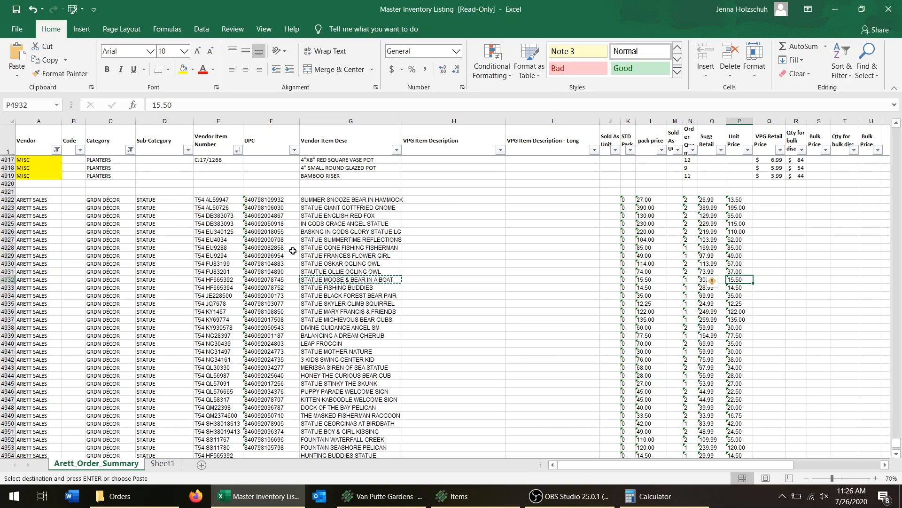
key(alt+Tab)
key(alt+Tab)
text(15.)
key(Tab)
key(Tab)
key(Tab)
key(Tab)
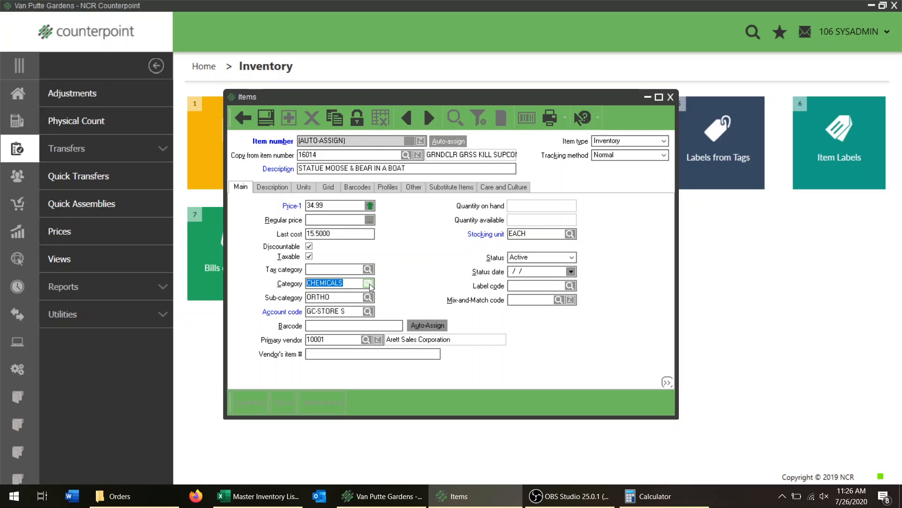
Look up categories by the keyword GRD and set the item's category to GRDN DECOR.
key(F2)
text(GR)
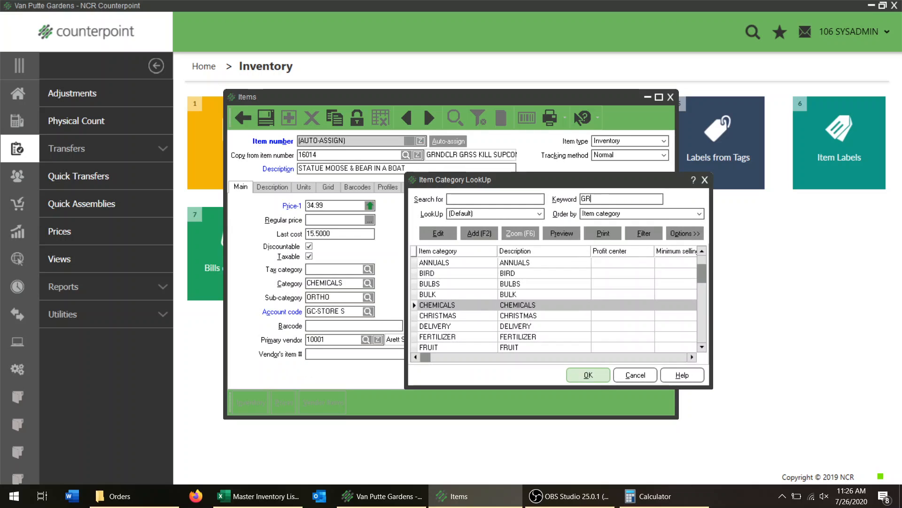
text(D)
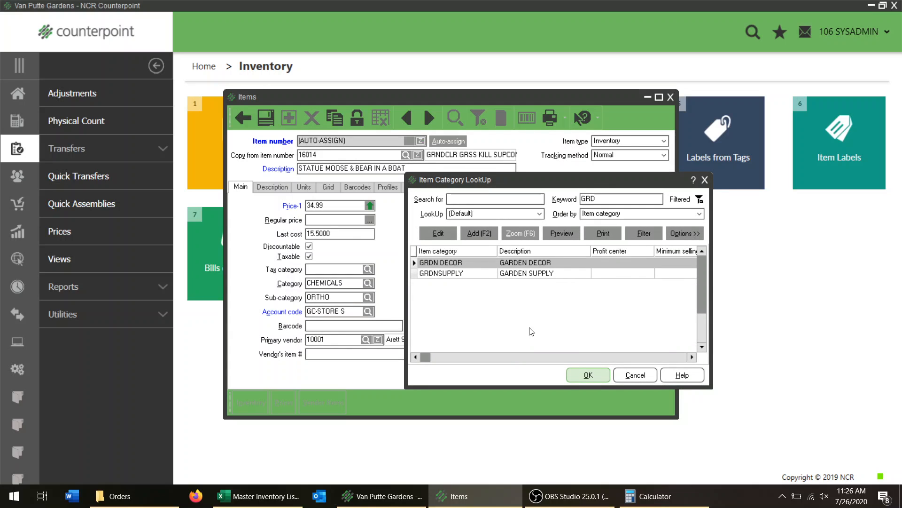
click(589, 381)
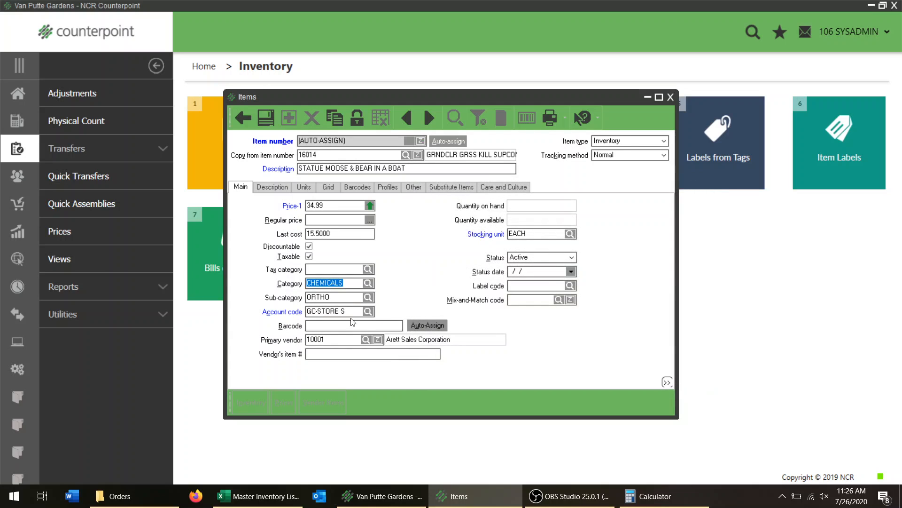
click(370, 284)
click(636, 374)
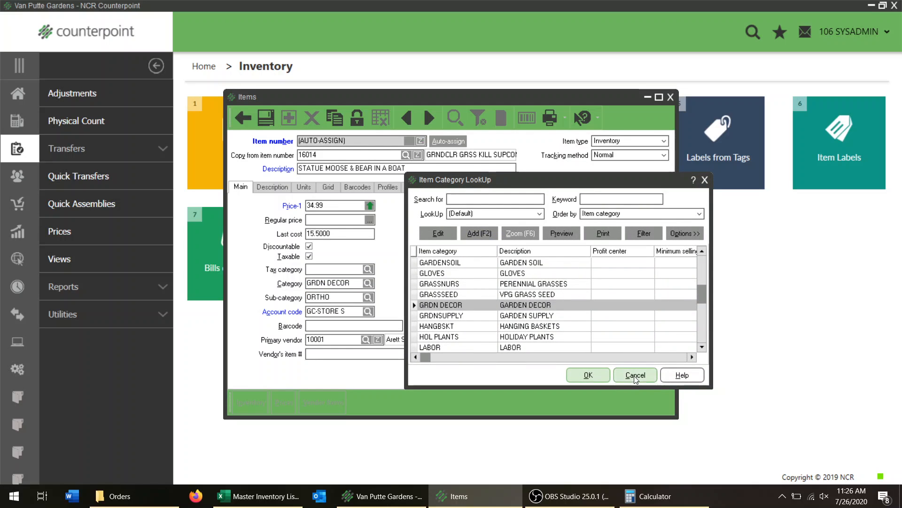
Look up sub-categories by the keyword STAT and set the item's sub-category to STATUES.
click(370, 298)
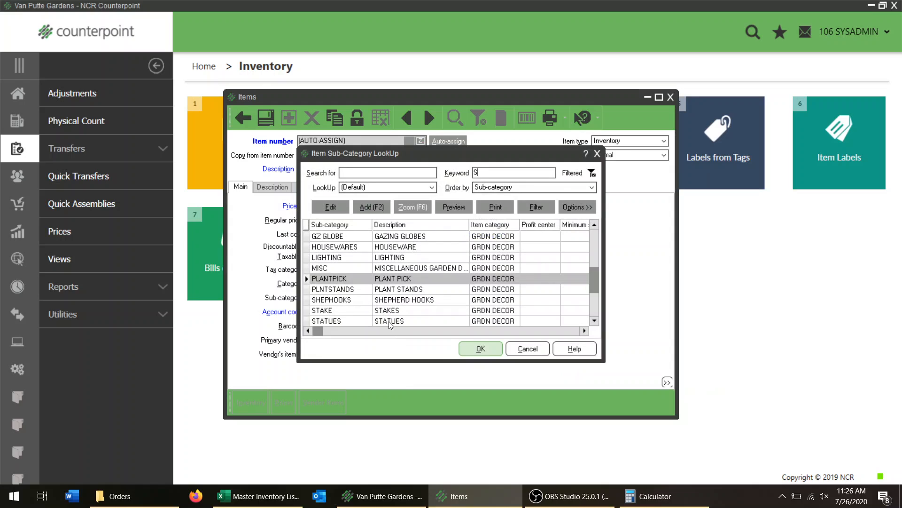
click(389, 322)
click(481, 348)
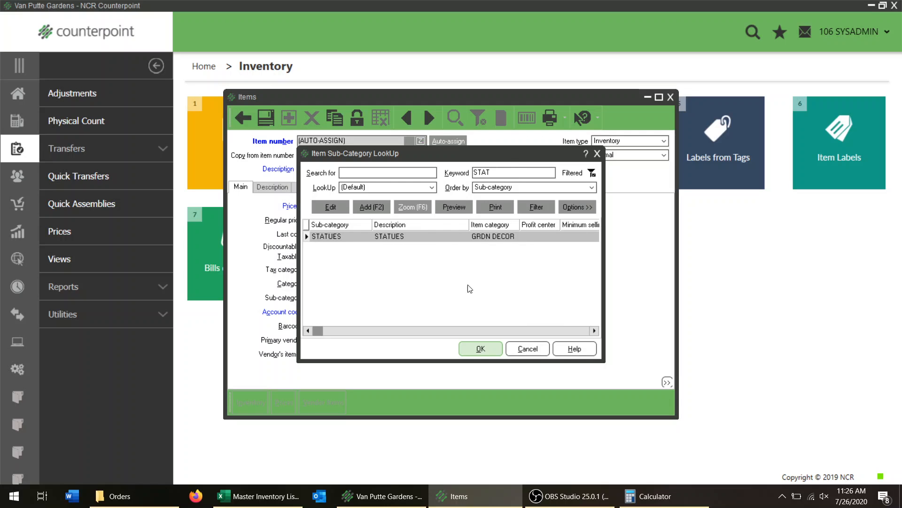
click(491, 348)
Change the item's account code to GC-GFT/GAL, the gift and gallery shop sales account.
click(368, 311)
scroll(386, 270, up, 2)
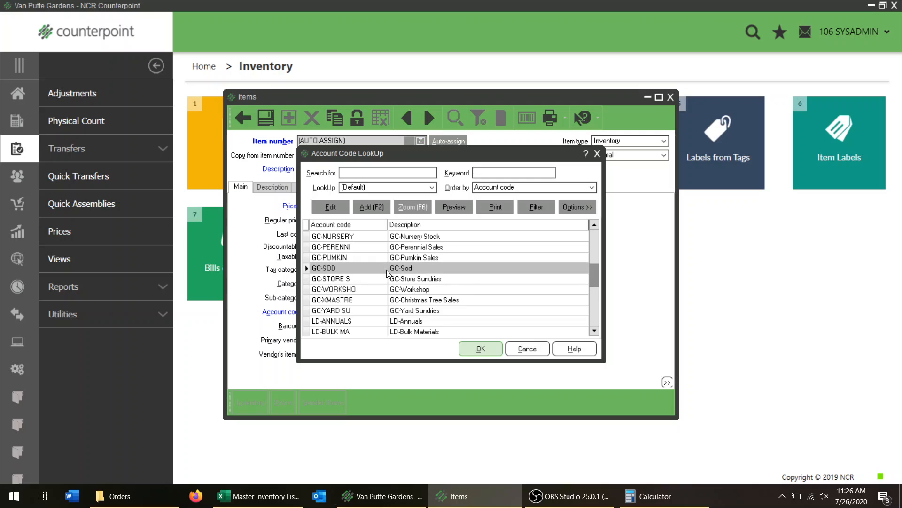
click(395, 247)
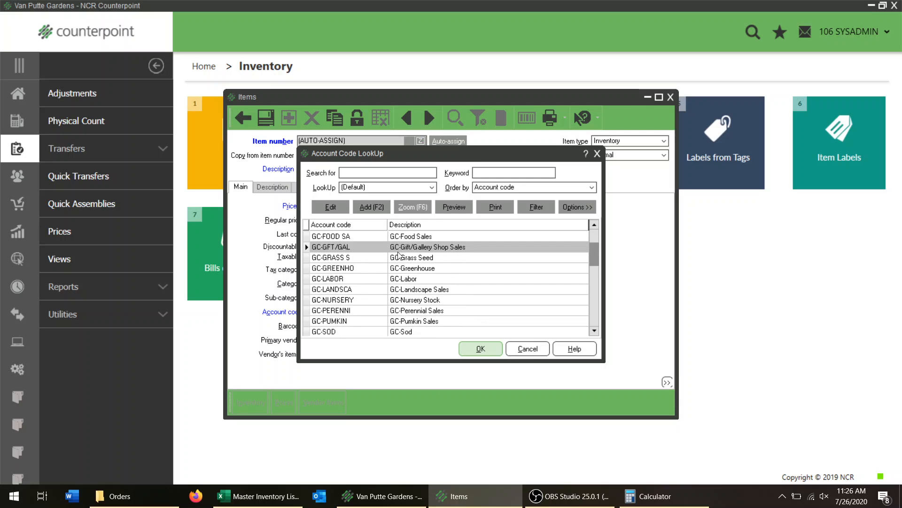
click(476, 348)
key(alt+Tab)
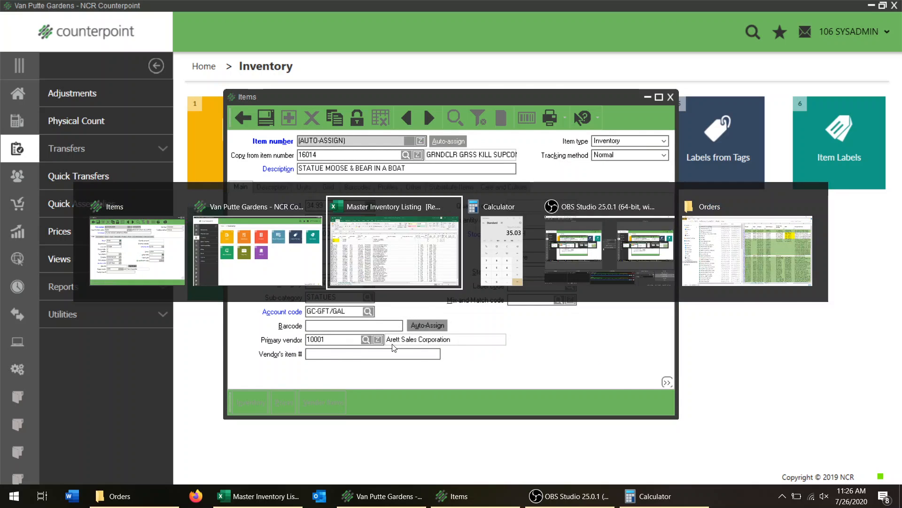
click(273, 279)
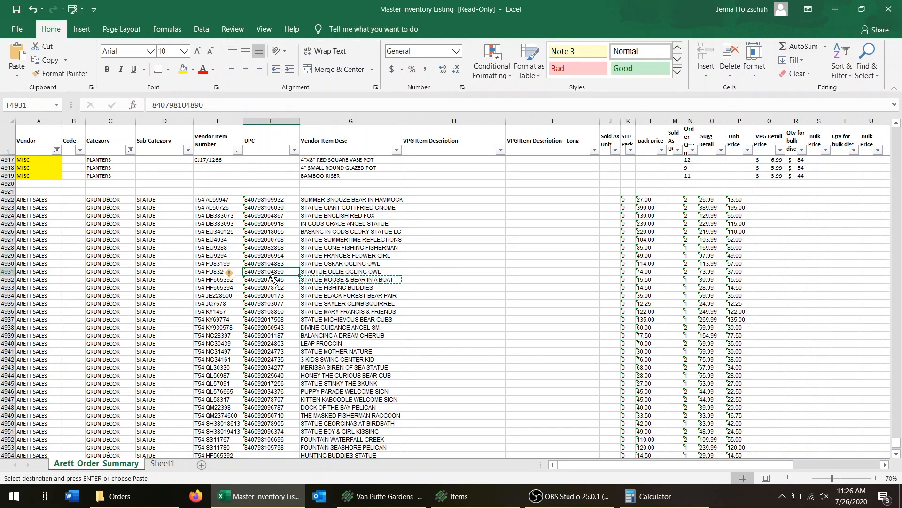
key(ctrl+c)
key(alt+Tab)
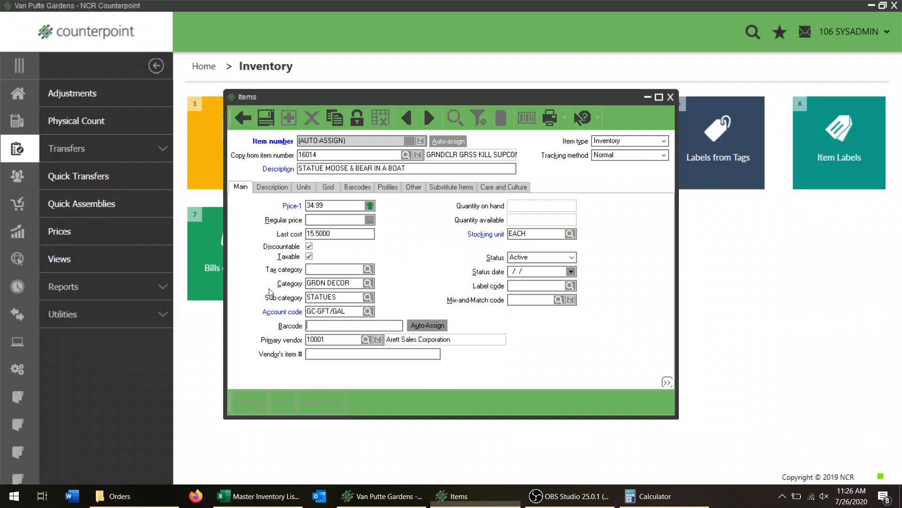
key(ctrl+v)
key(Tab)
key(Tab)
Copy vendor item number T54 HF665392 from the listing into the item's vendor item number.
key(alt+Tab)
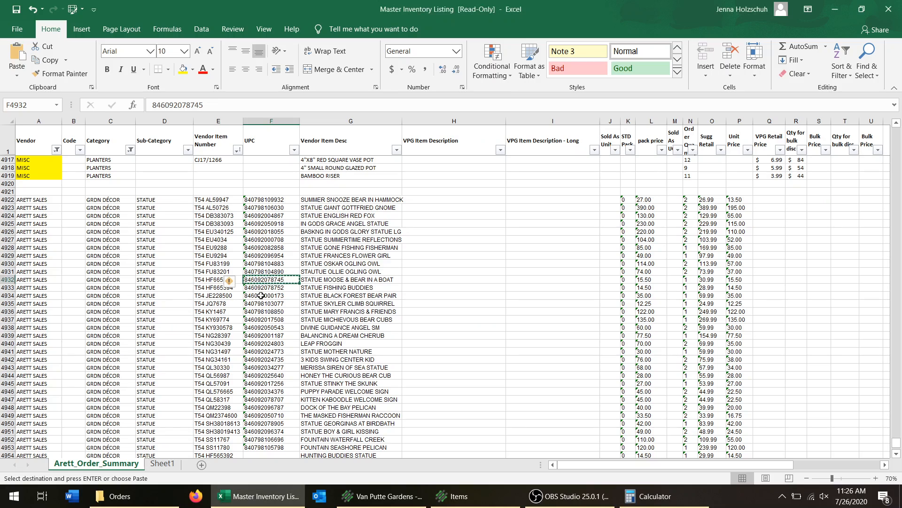
click(209, 280)
key(ctrl+c)
key(alt+Tab)
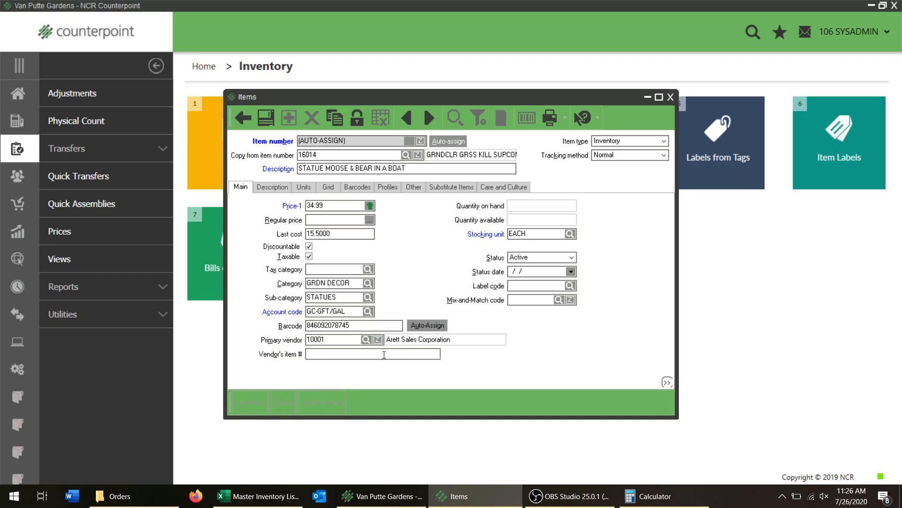
key(ctrl+v)
Remove the copied 6 CASE alternate unit from the item's first alternate unit setting.
click(301, 187)
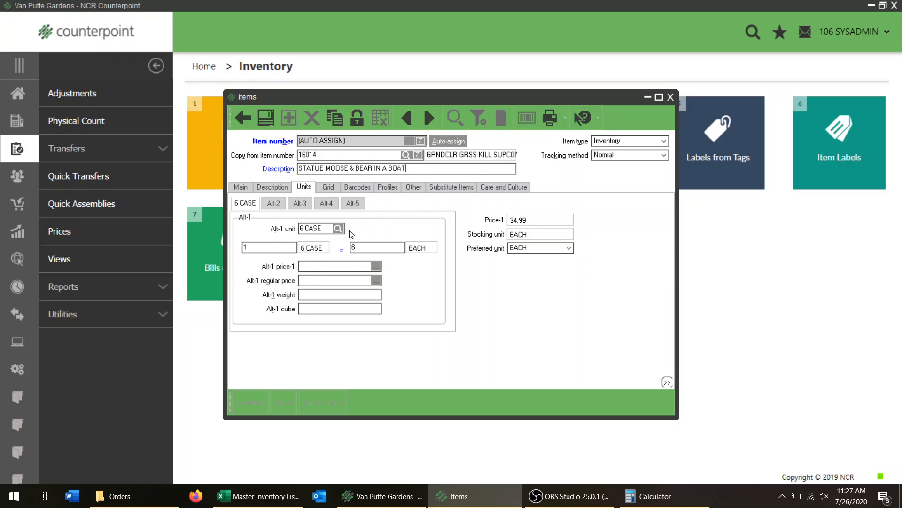
drag(328, 228, 300, 229)
key(BackSpace)
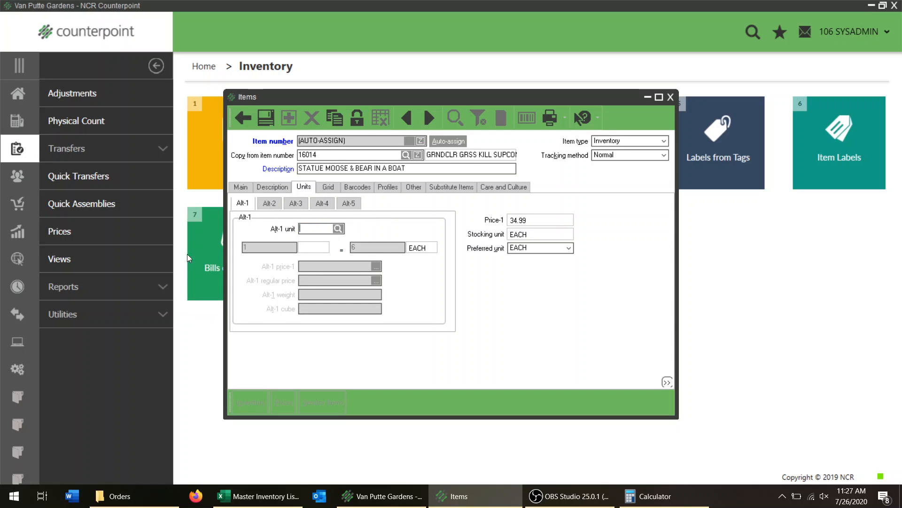
Replace the long description copied from the template item with STATUE MOOSE & BEAR IN A BOAT.
click(271, 188)
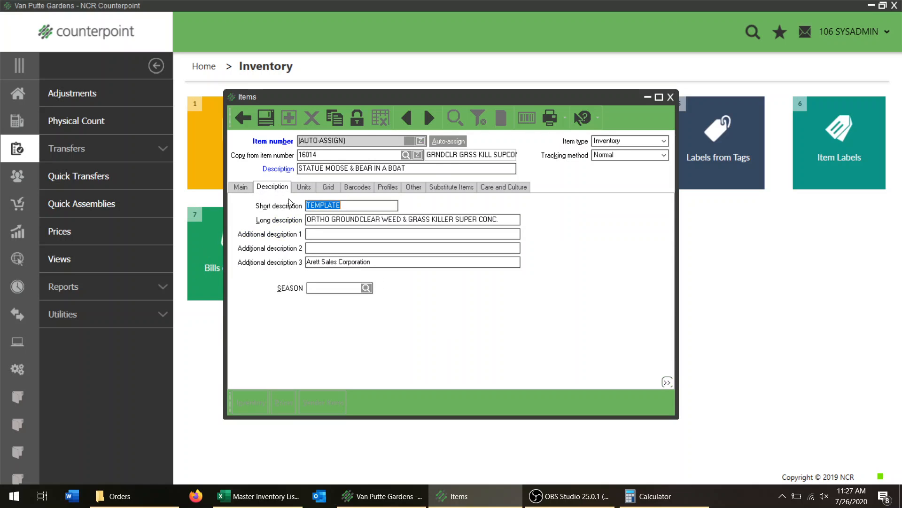
click(336, 169)
drag(504, 219, 193, 291)
key(BackSpace)
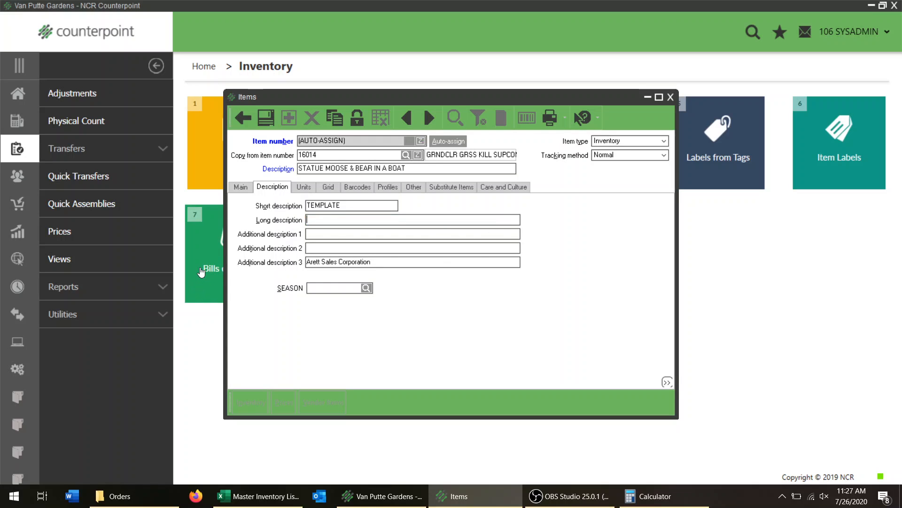
click(241, 187)
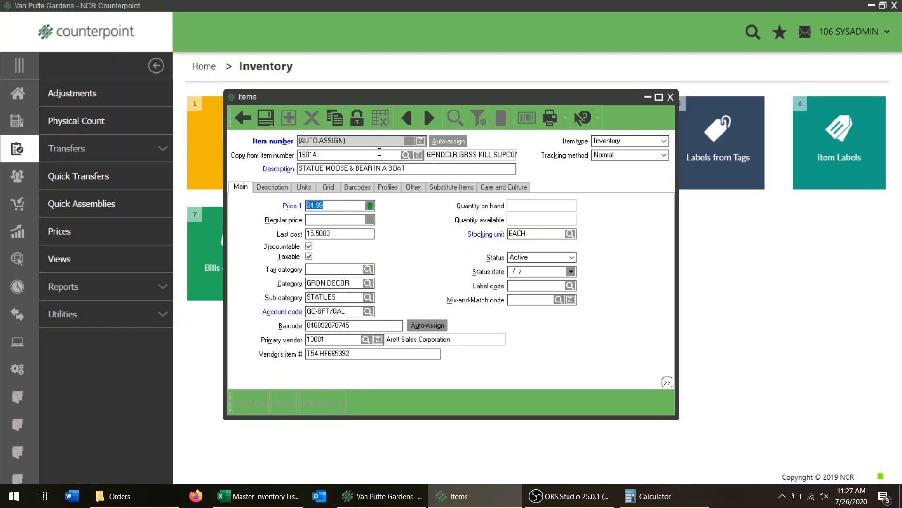
click(380, 168)
click(272, 187)
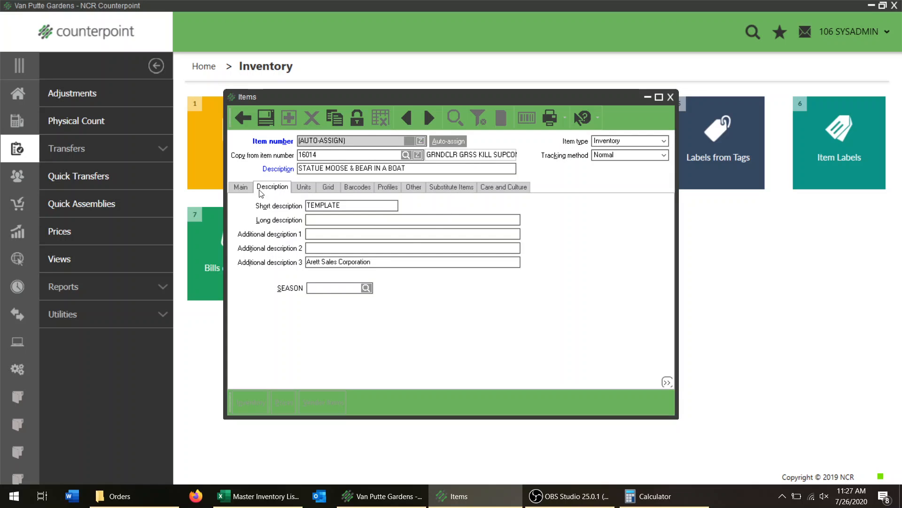
click(241, 187)
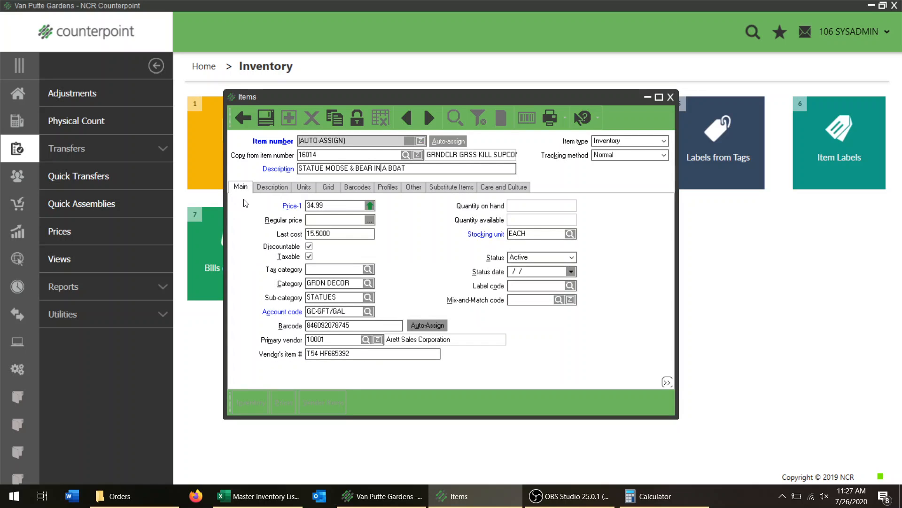
click(280, 188)
click(323, 222)
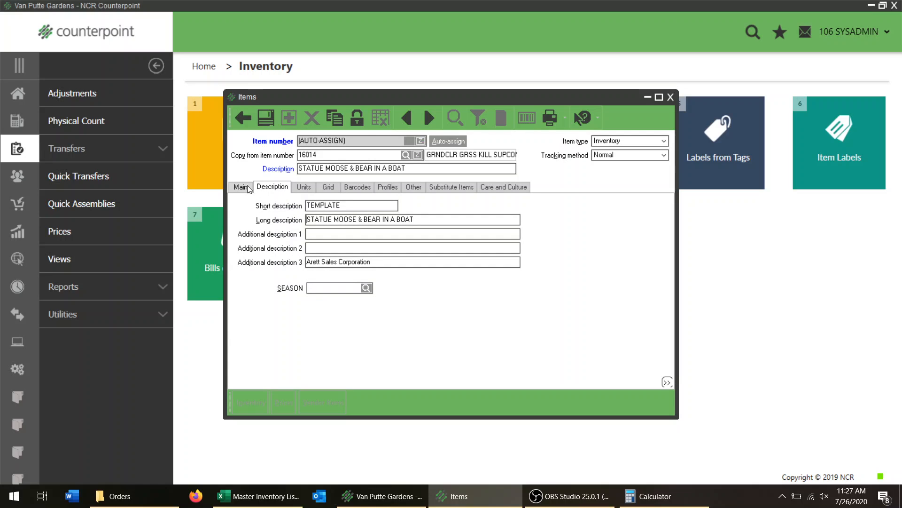
Review the unit settings and main details of the new STATUE MOOSE & BEAR IN A BOAT item and save it.
click(304, 187)
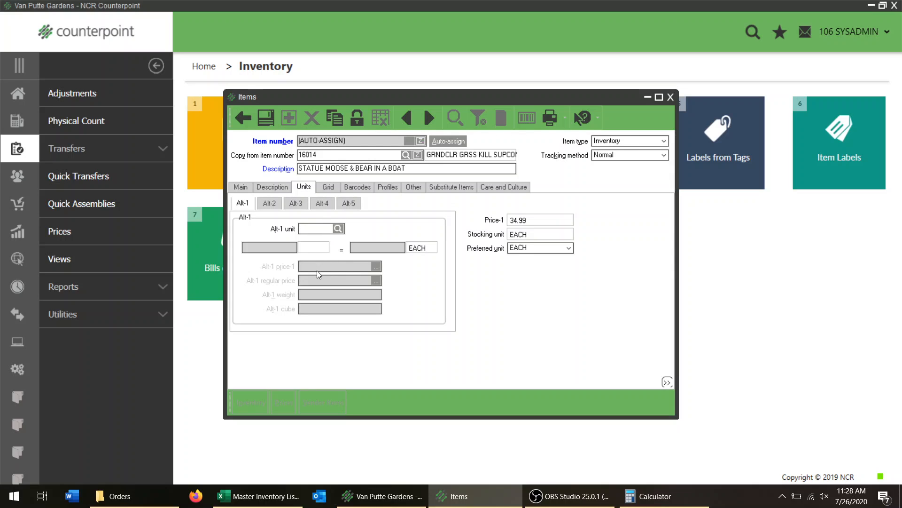
click(242, 188)
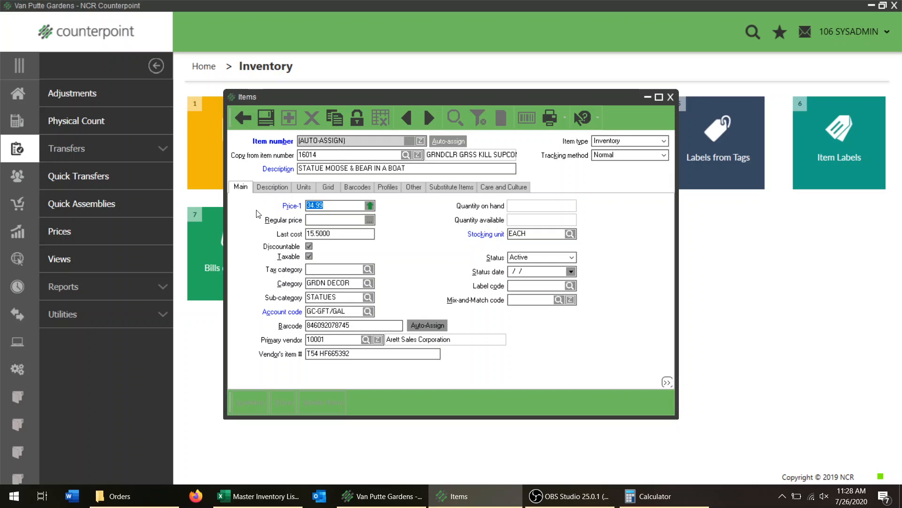
click(262, 121)
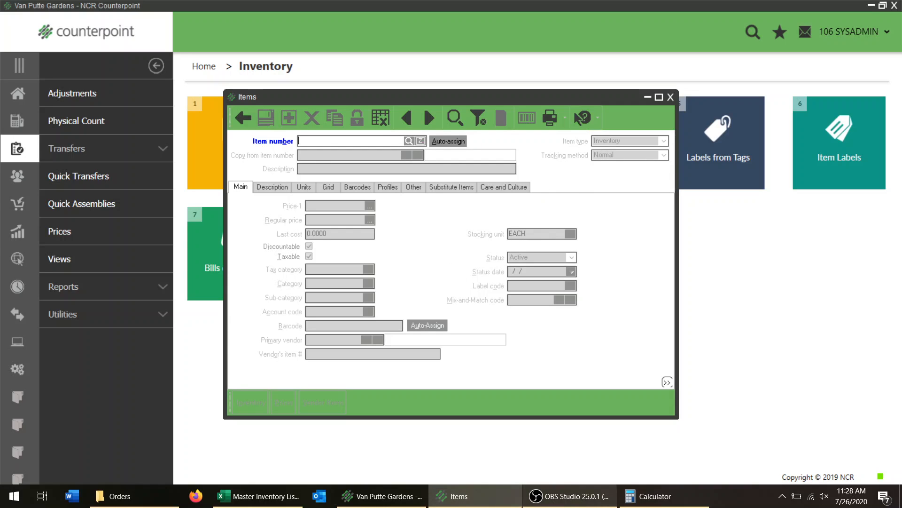
click(483, 504)
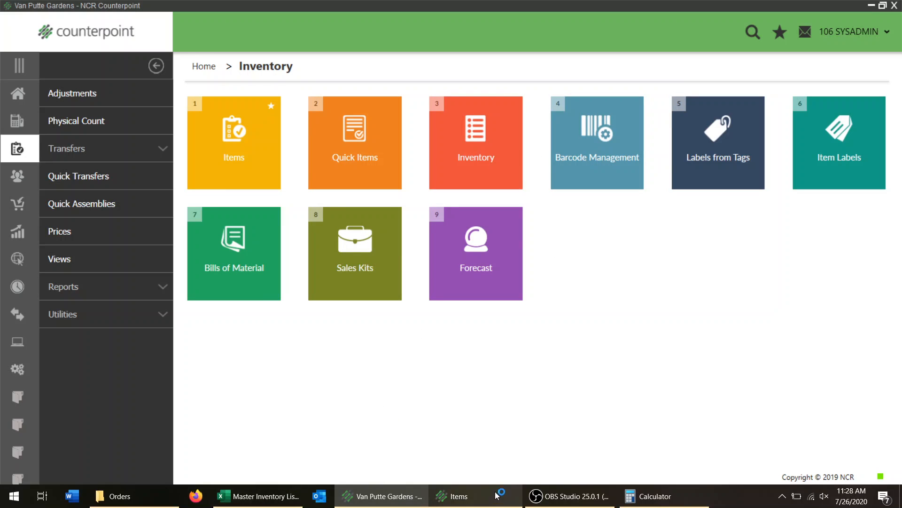
click(553, 502)
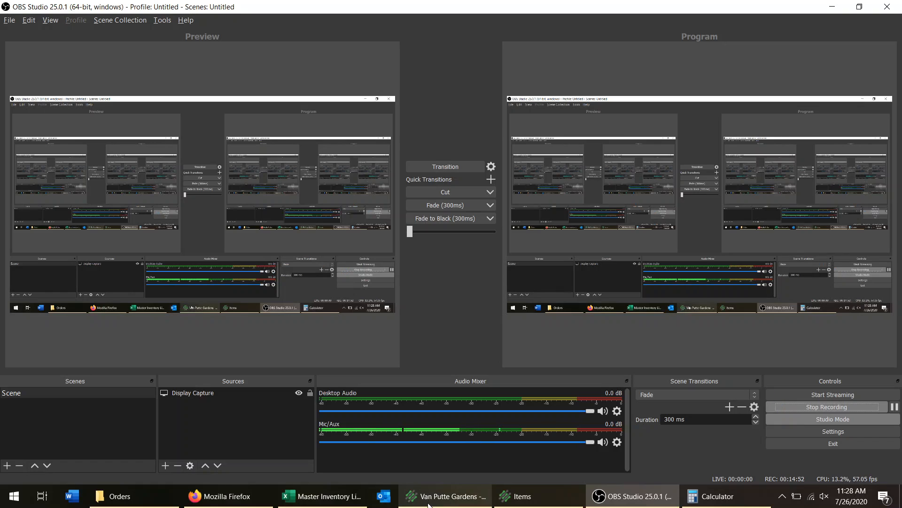
click(451, 496)
click(568, 498)
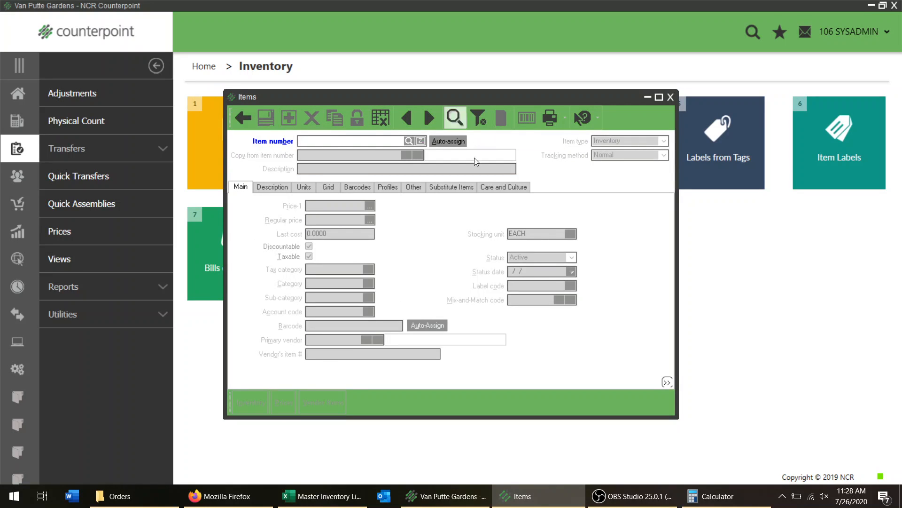
click(630, 495)
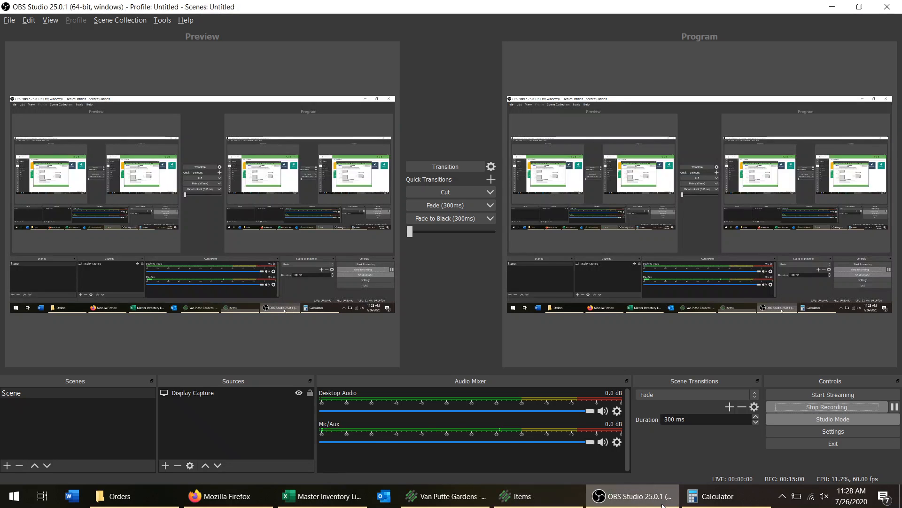